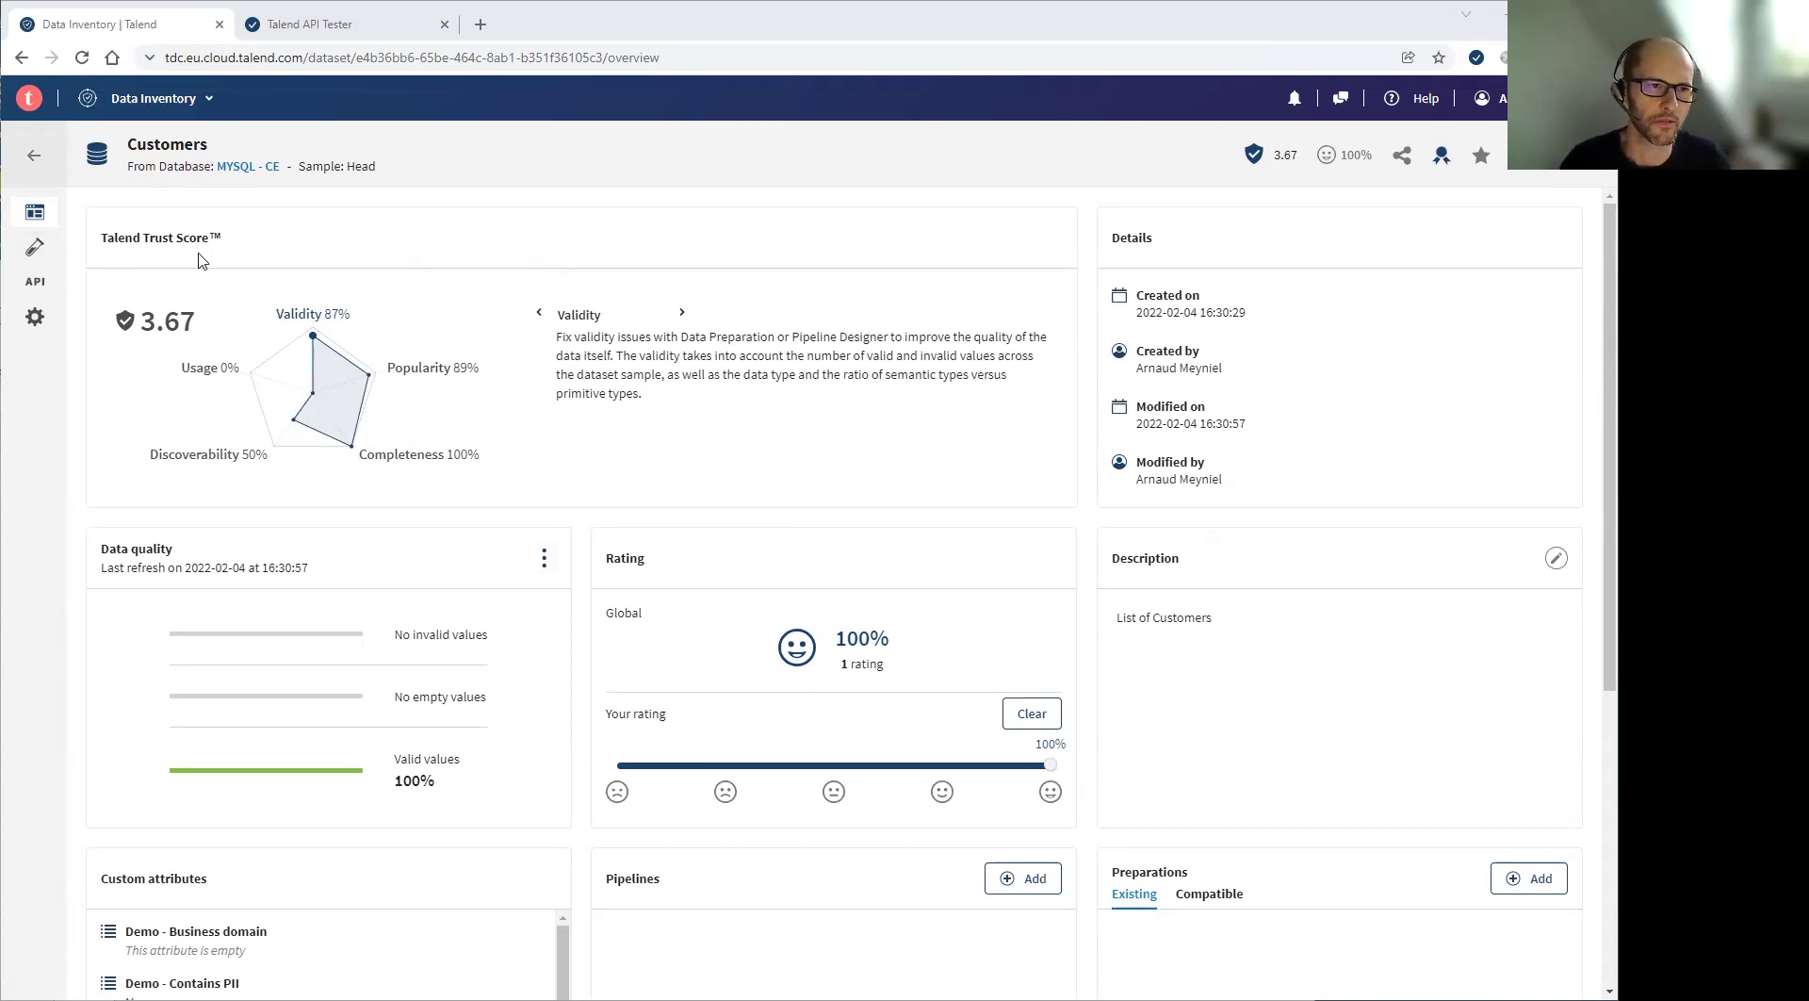
# Go from the Customers dataset's sample rows to its data-sharing API page
pyautogui.click(41, 256)
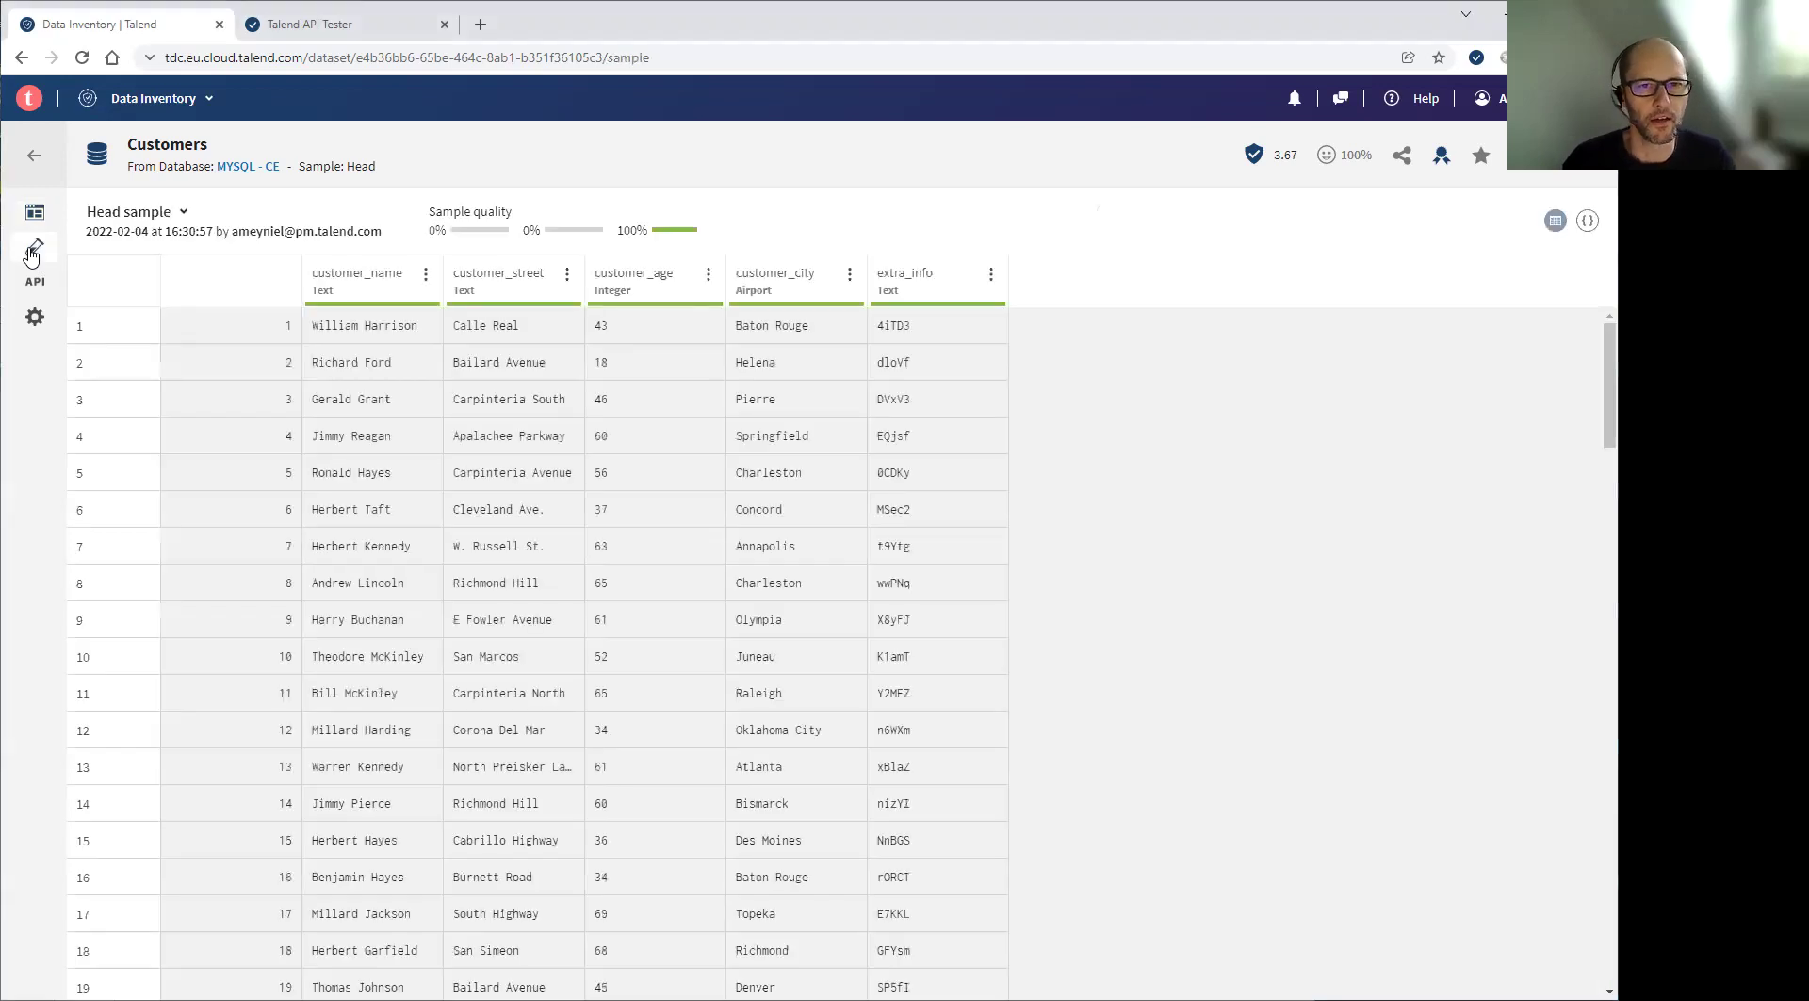
pyautogui.click(34, 285)
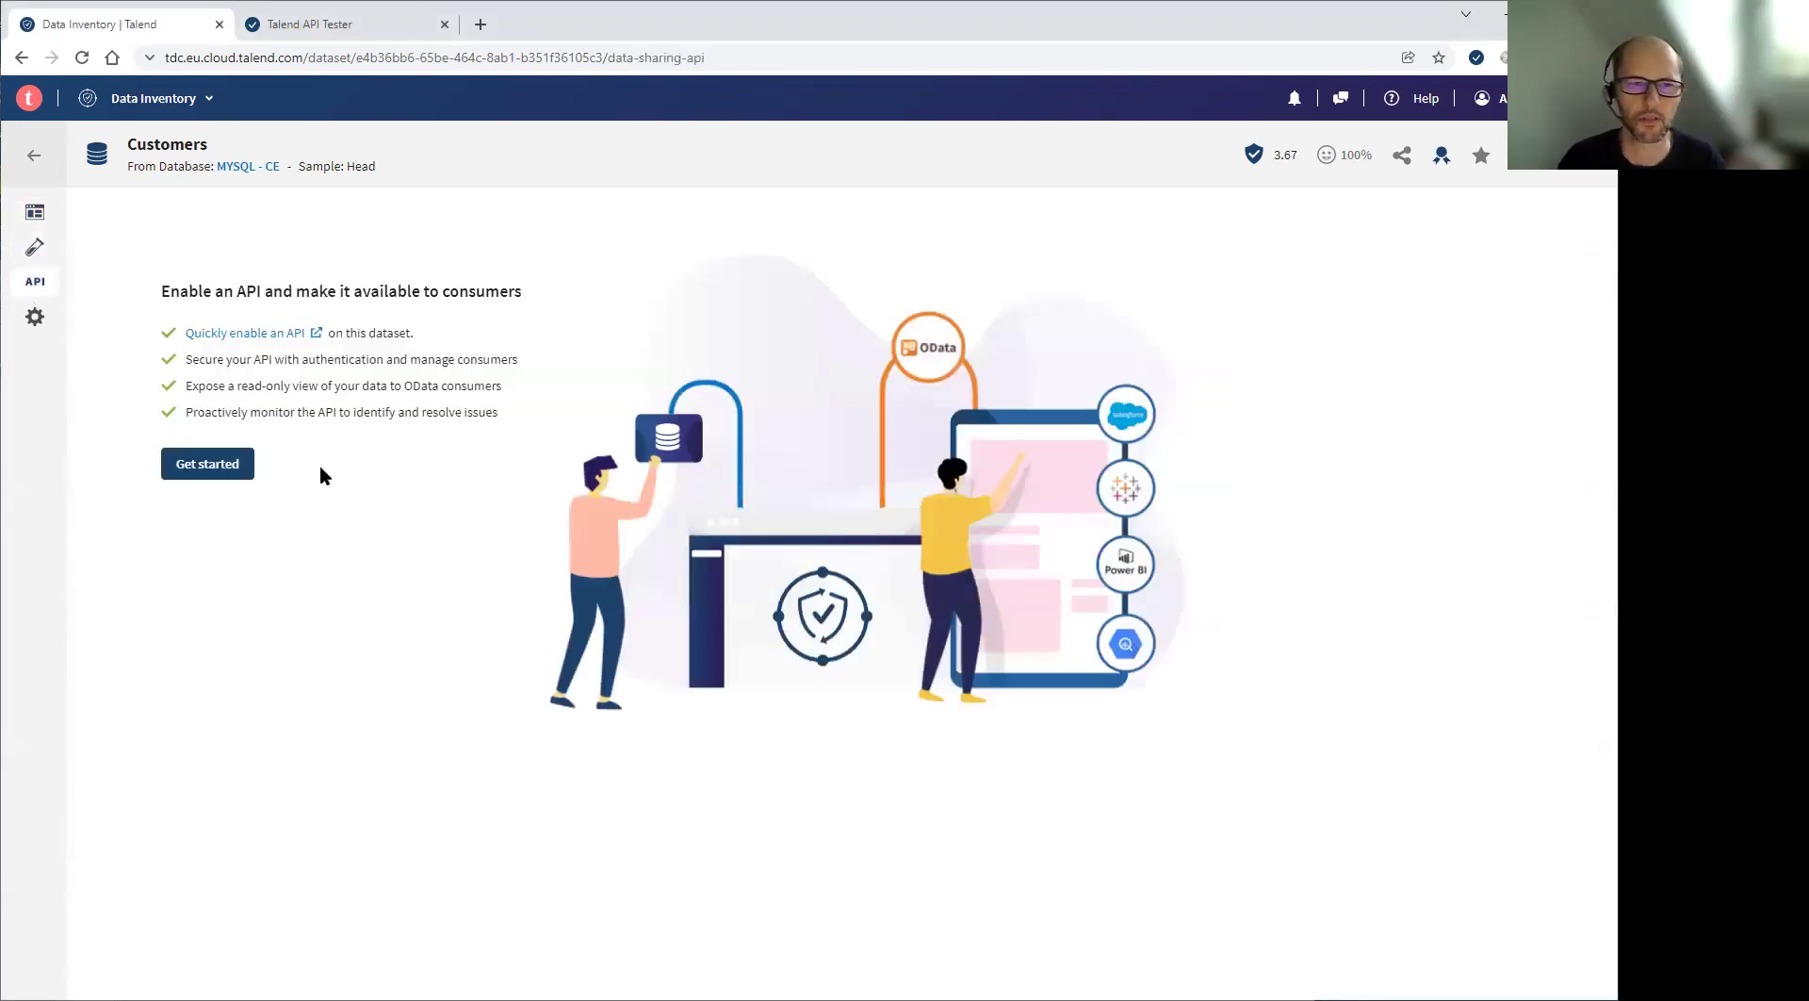
# Start the API setup and name the entity set 'customers', keeping primary key id
pyautogui.click(209, 472)
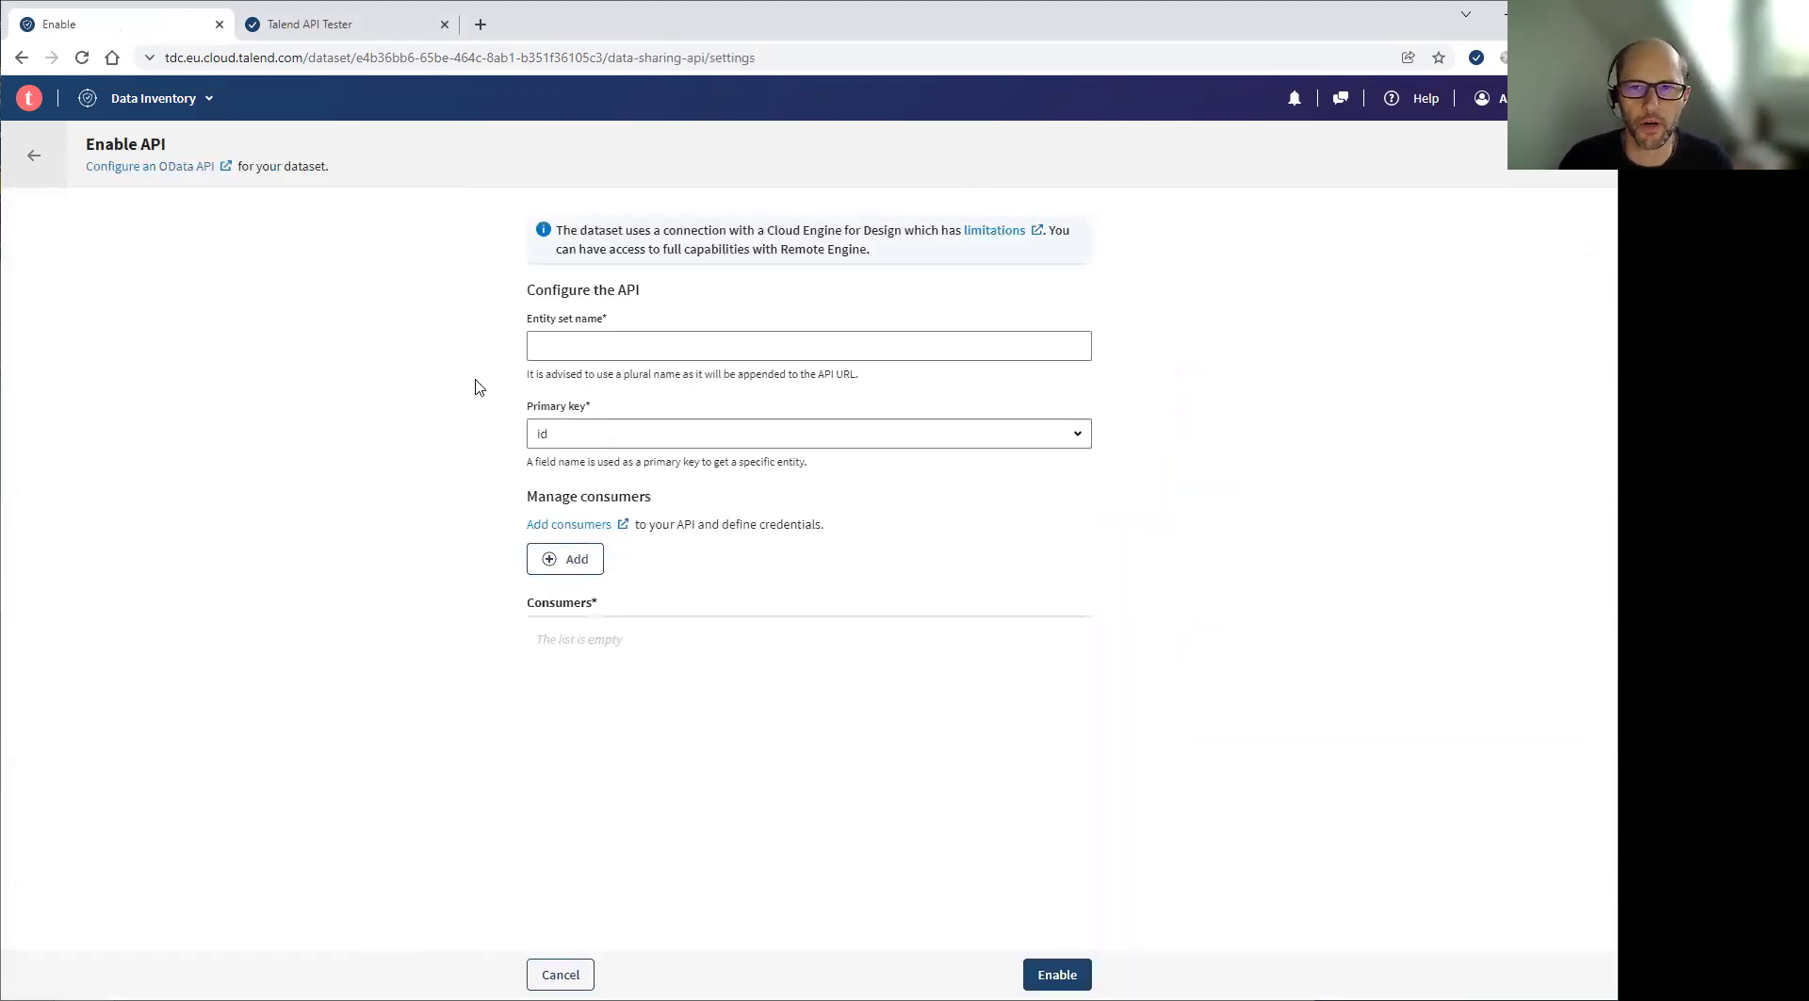
pyautogui.click(547, 347)
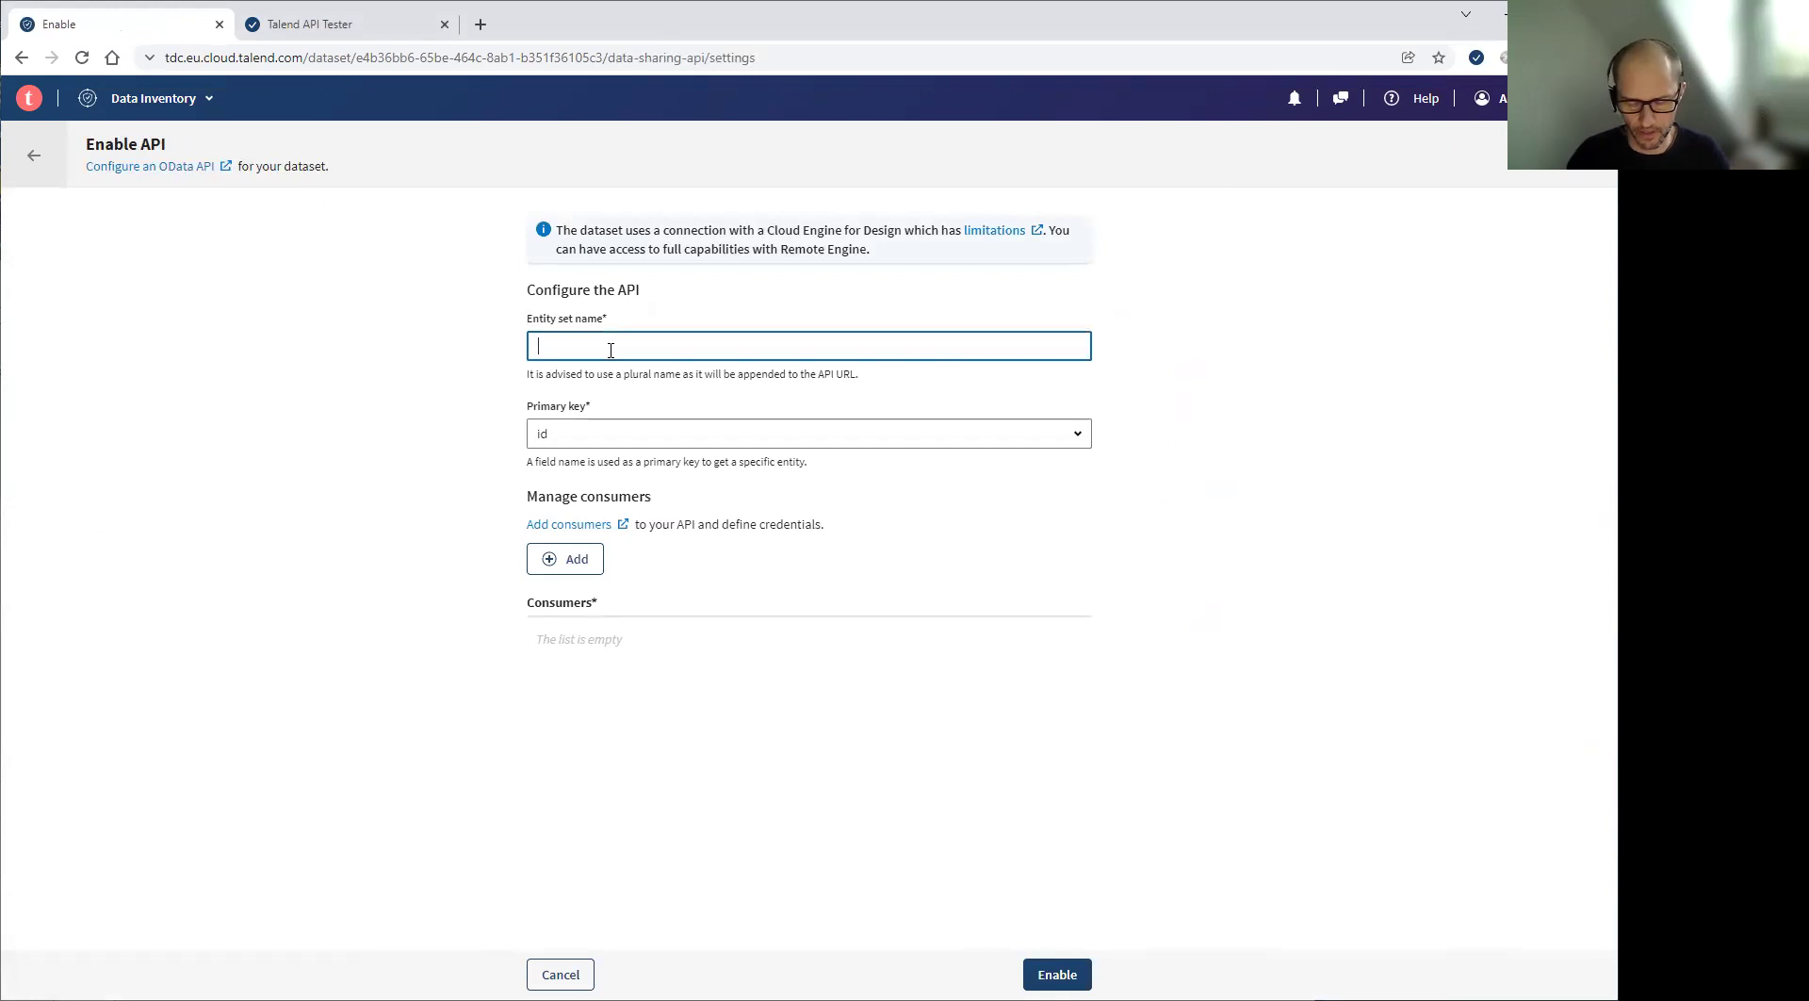
pyautogui.write('customers')
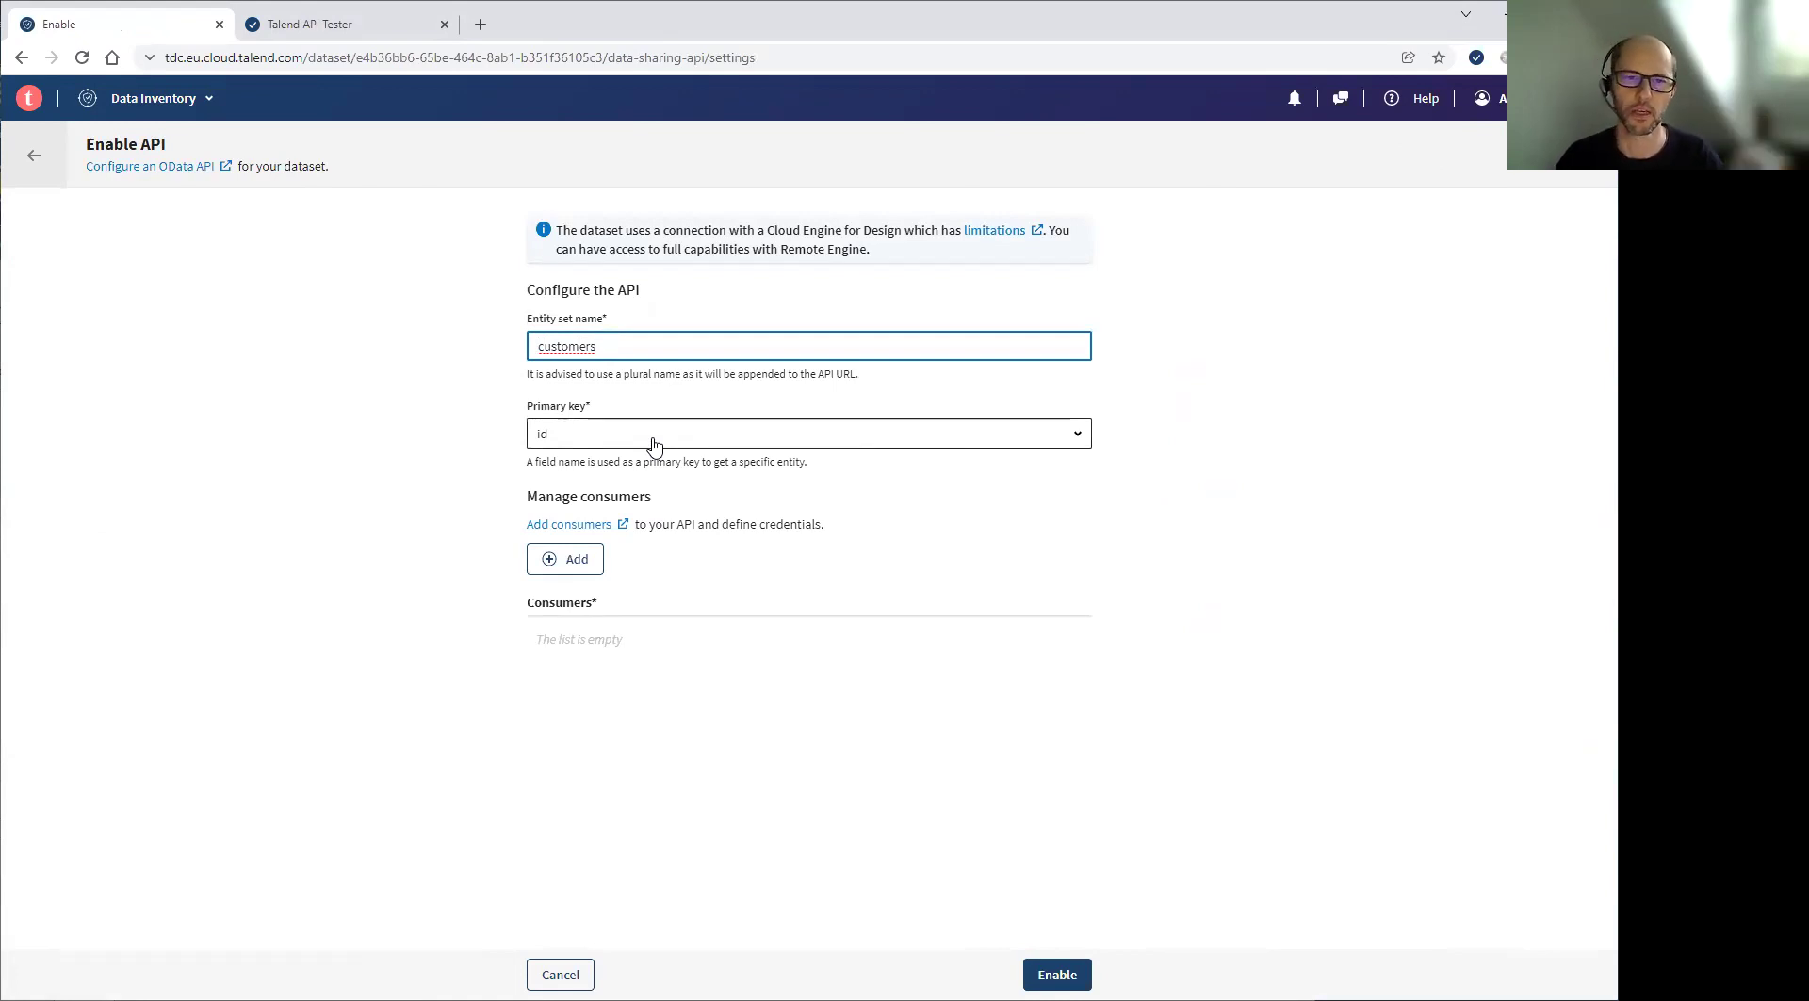
# Add an API consumer named 'test' with Basic authentication, entering its username and password
pyautogui.click(573, 562)
pyautogui.click(590, 220)
pyautogui.write('test')
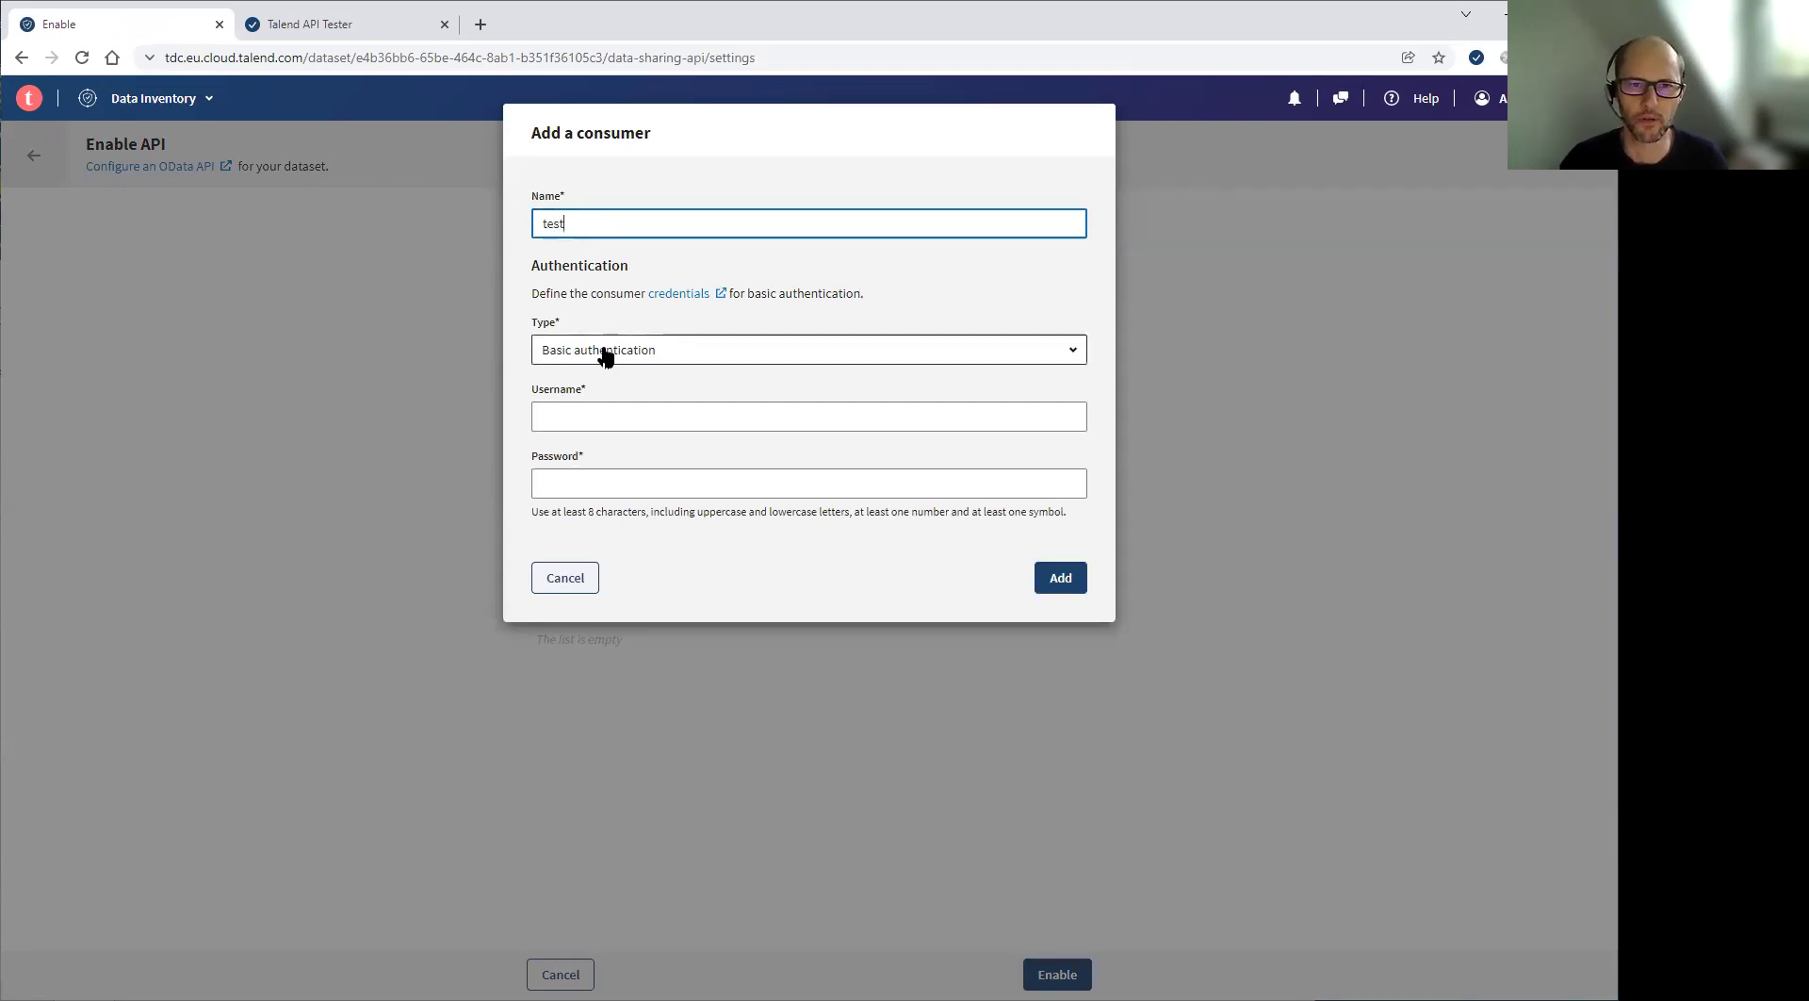
pyautogui.click(606, 354)
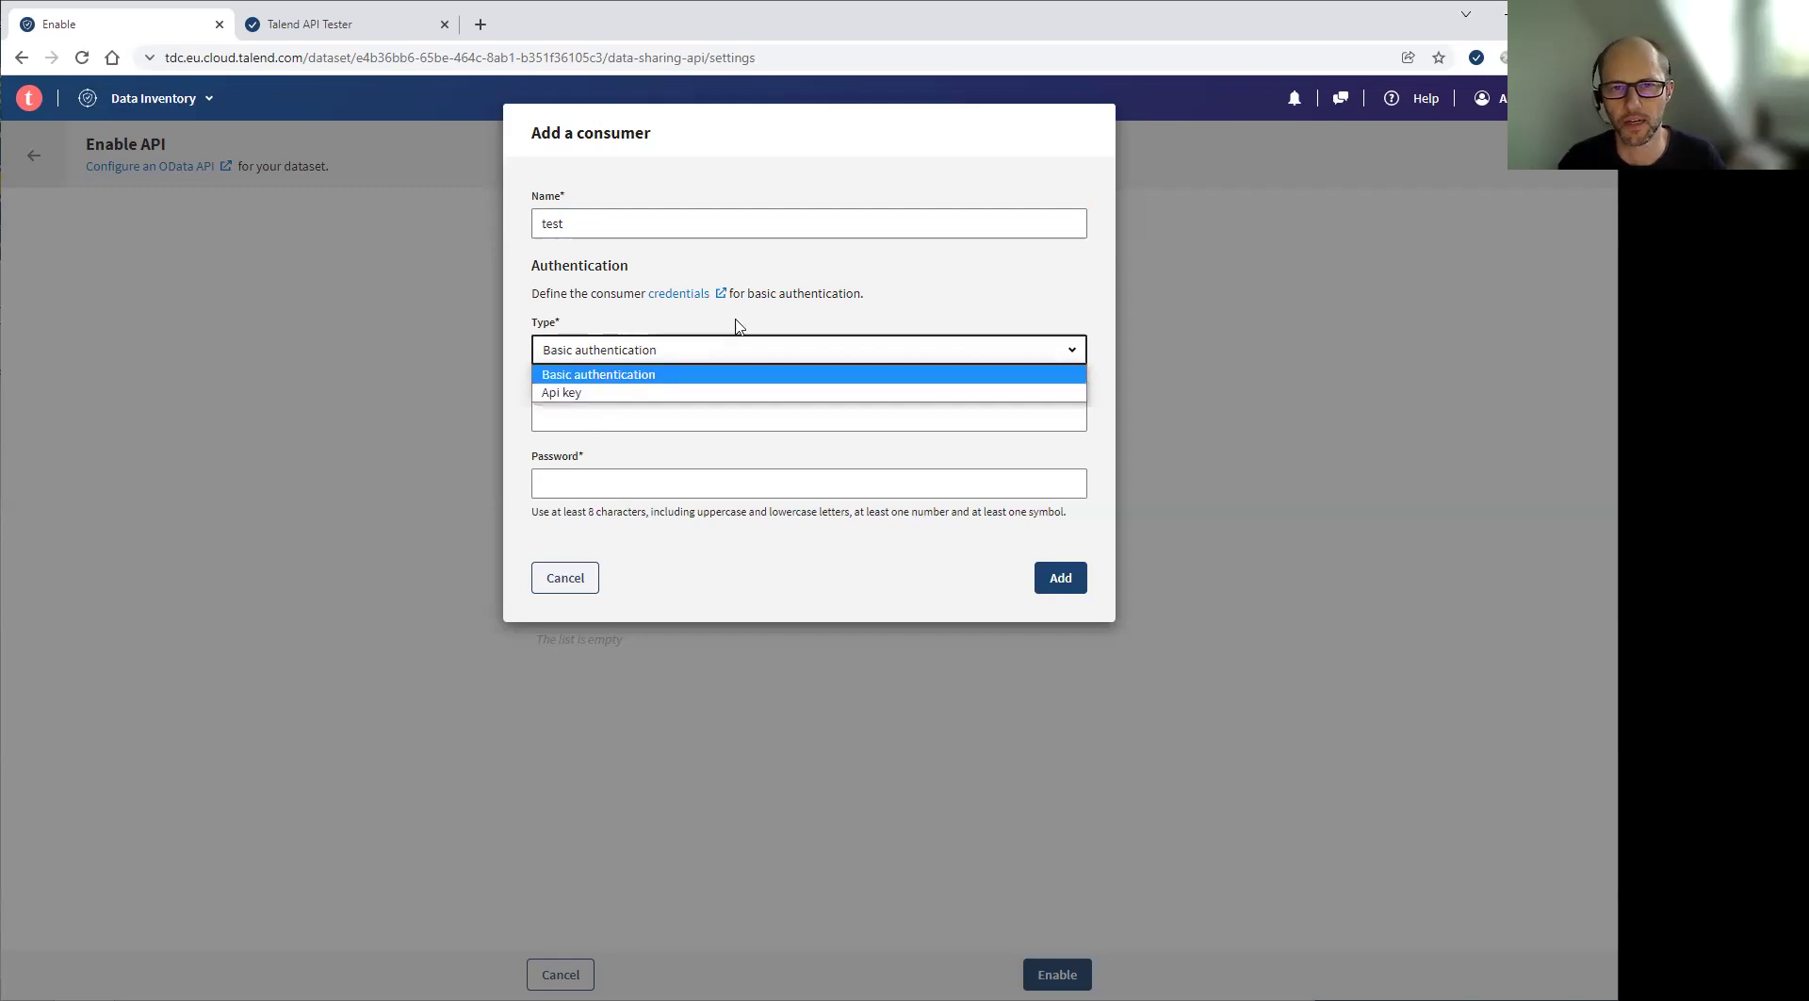
pyautogui.click(613, 415)
pyautogui.write('test')
pyautogui.click(592, 484)
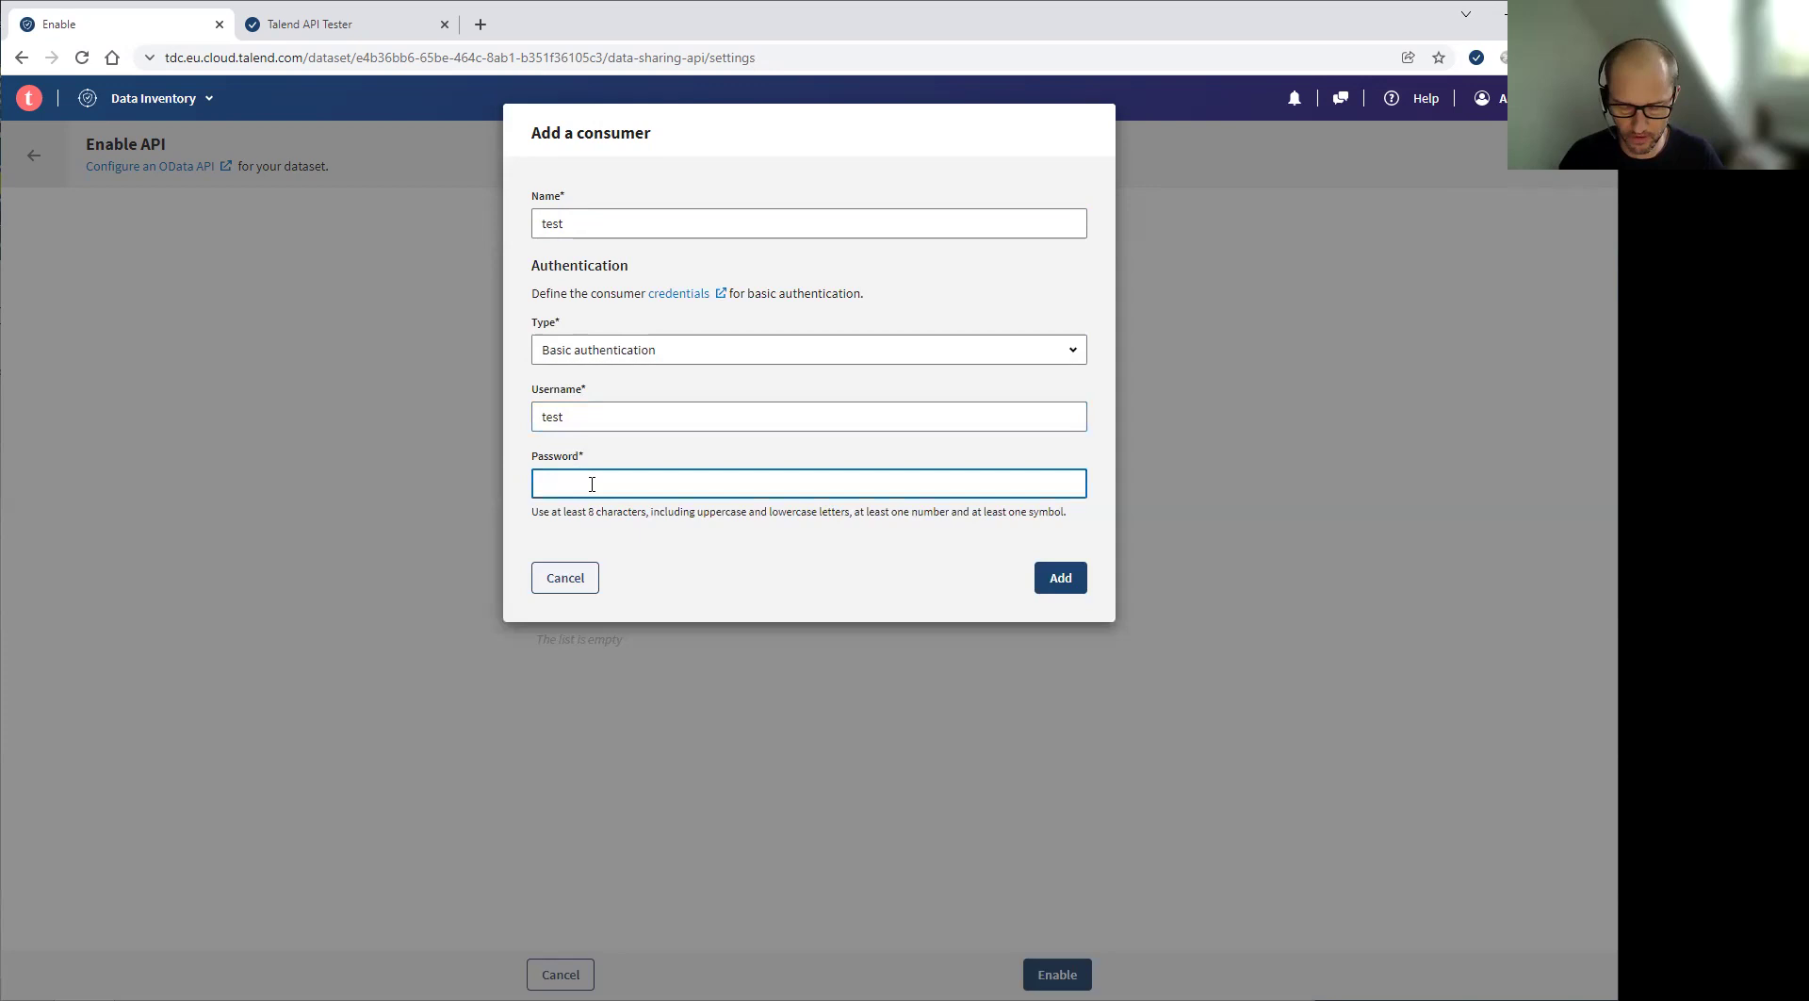
pyautogui.write('********')
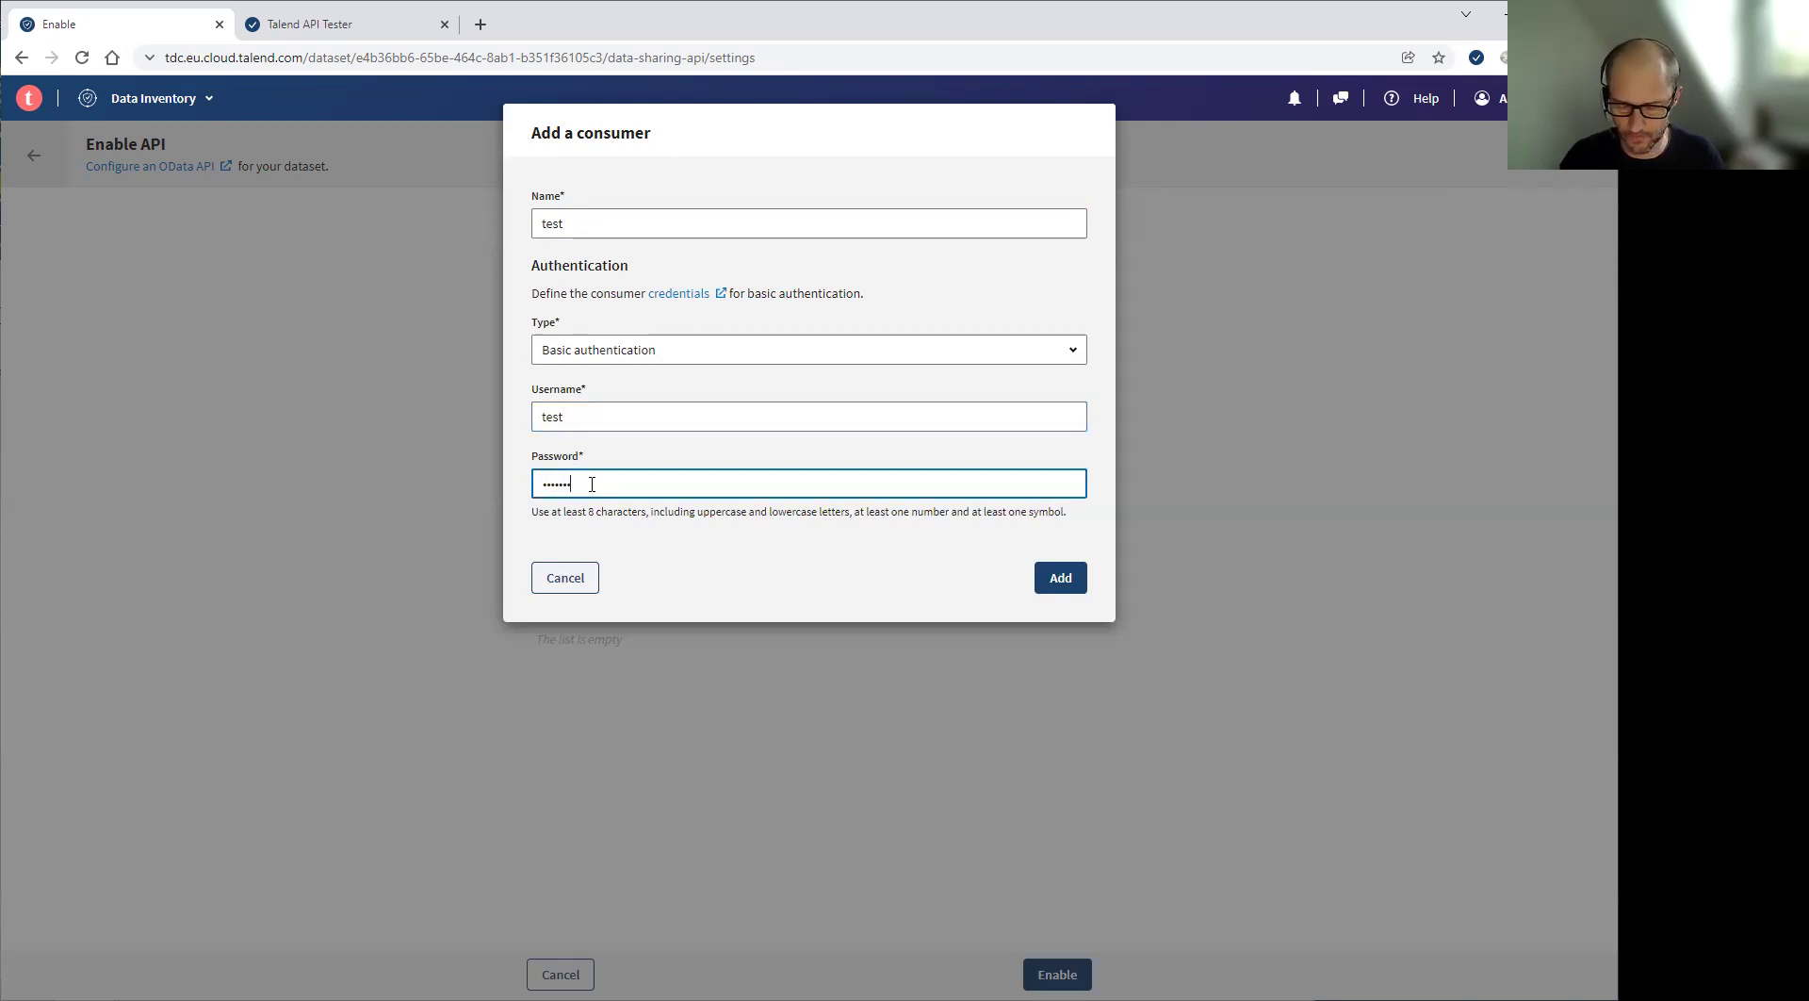
pyautogui.click(1072, 577)
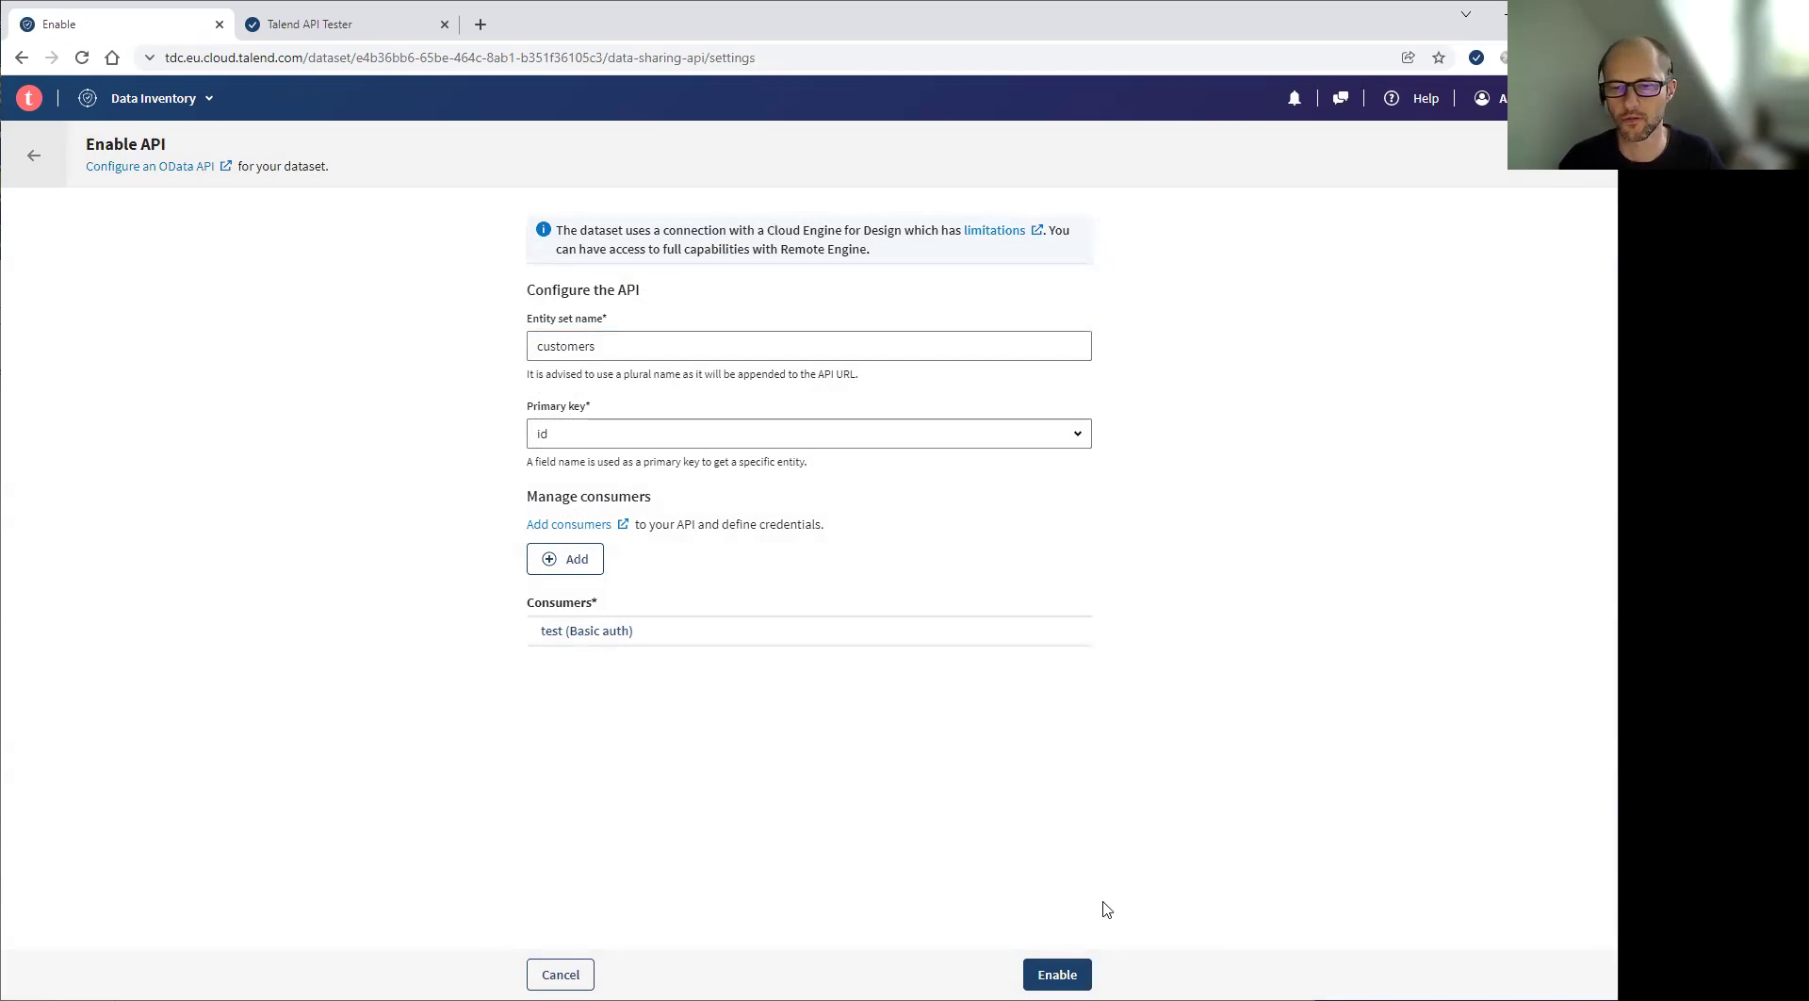
# Enable the Customers API and copy the link address of its URL path
pyautogui.click(1059, 974)
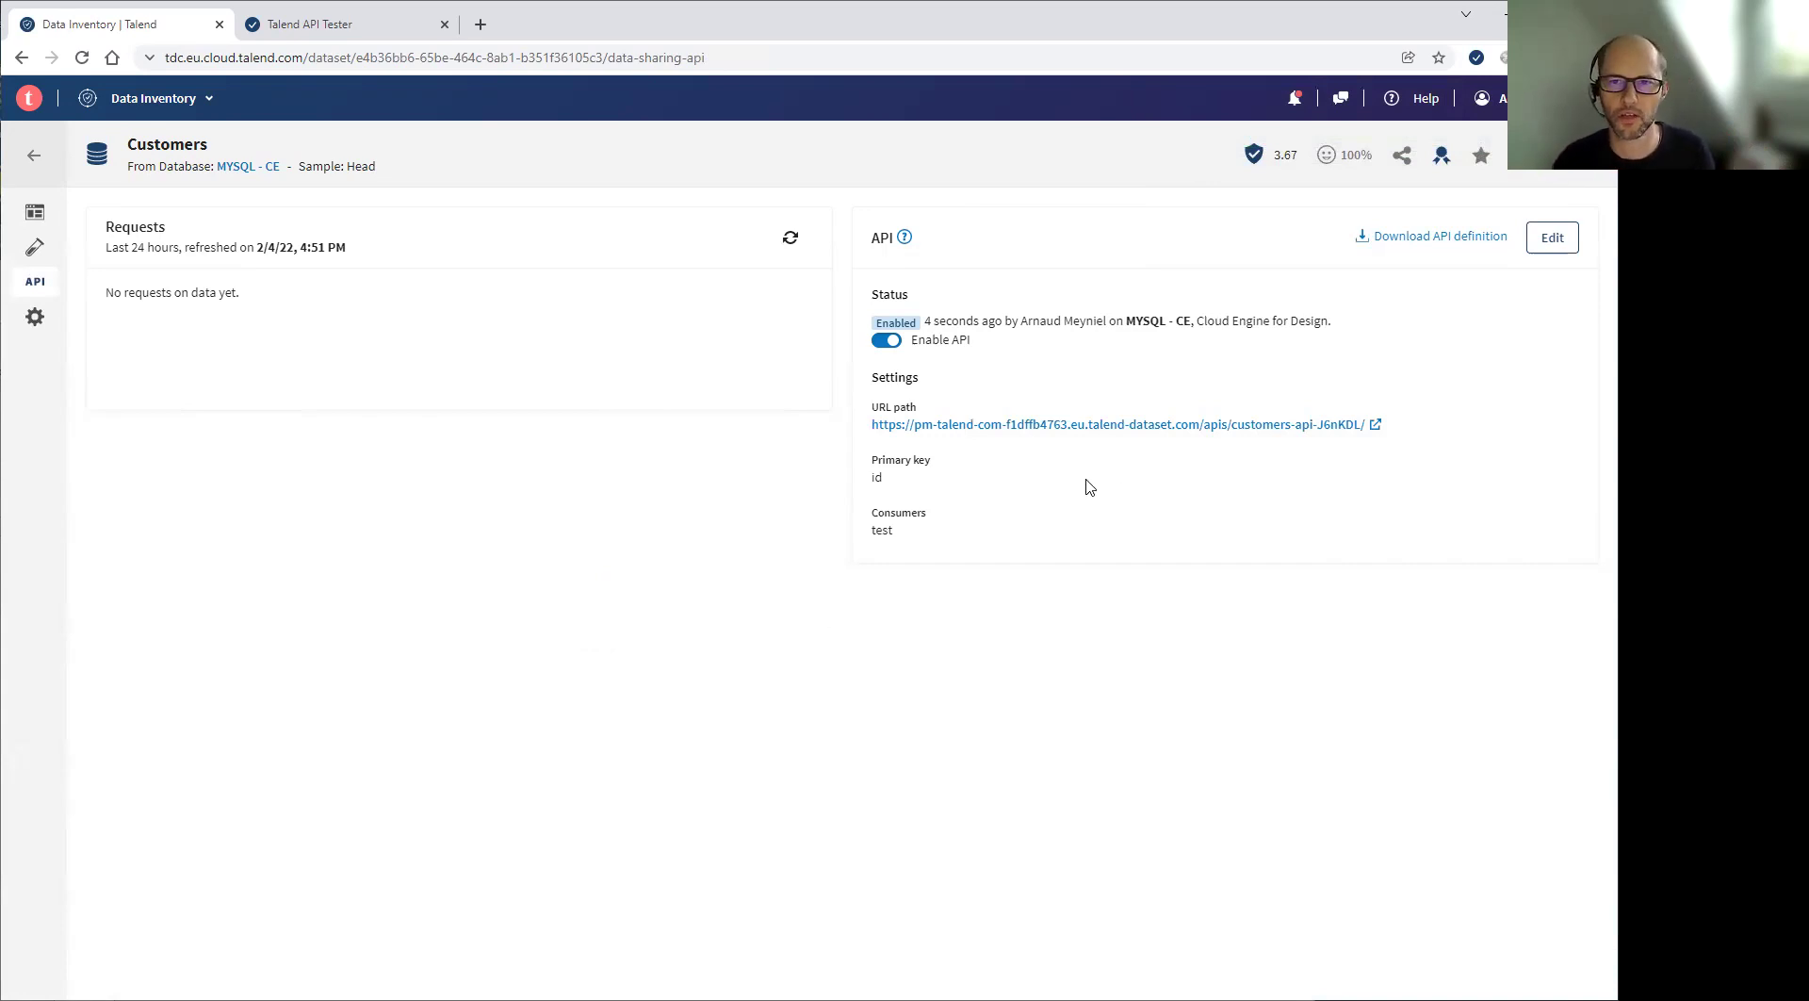
pyautogui.rightClick(1174, 424)
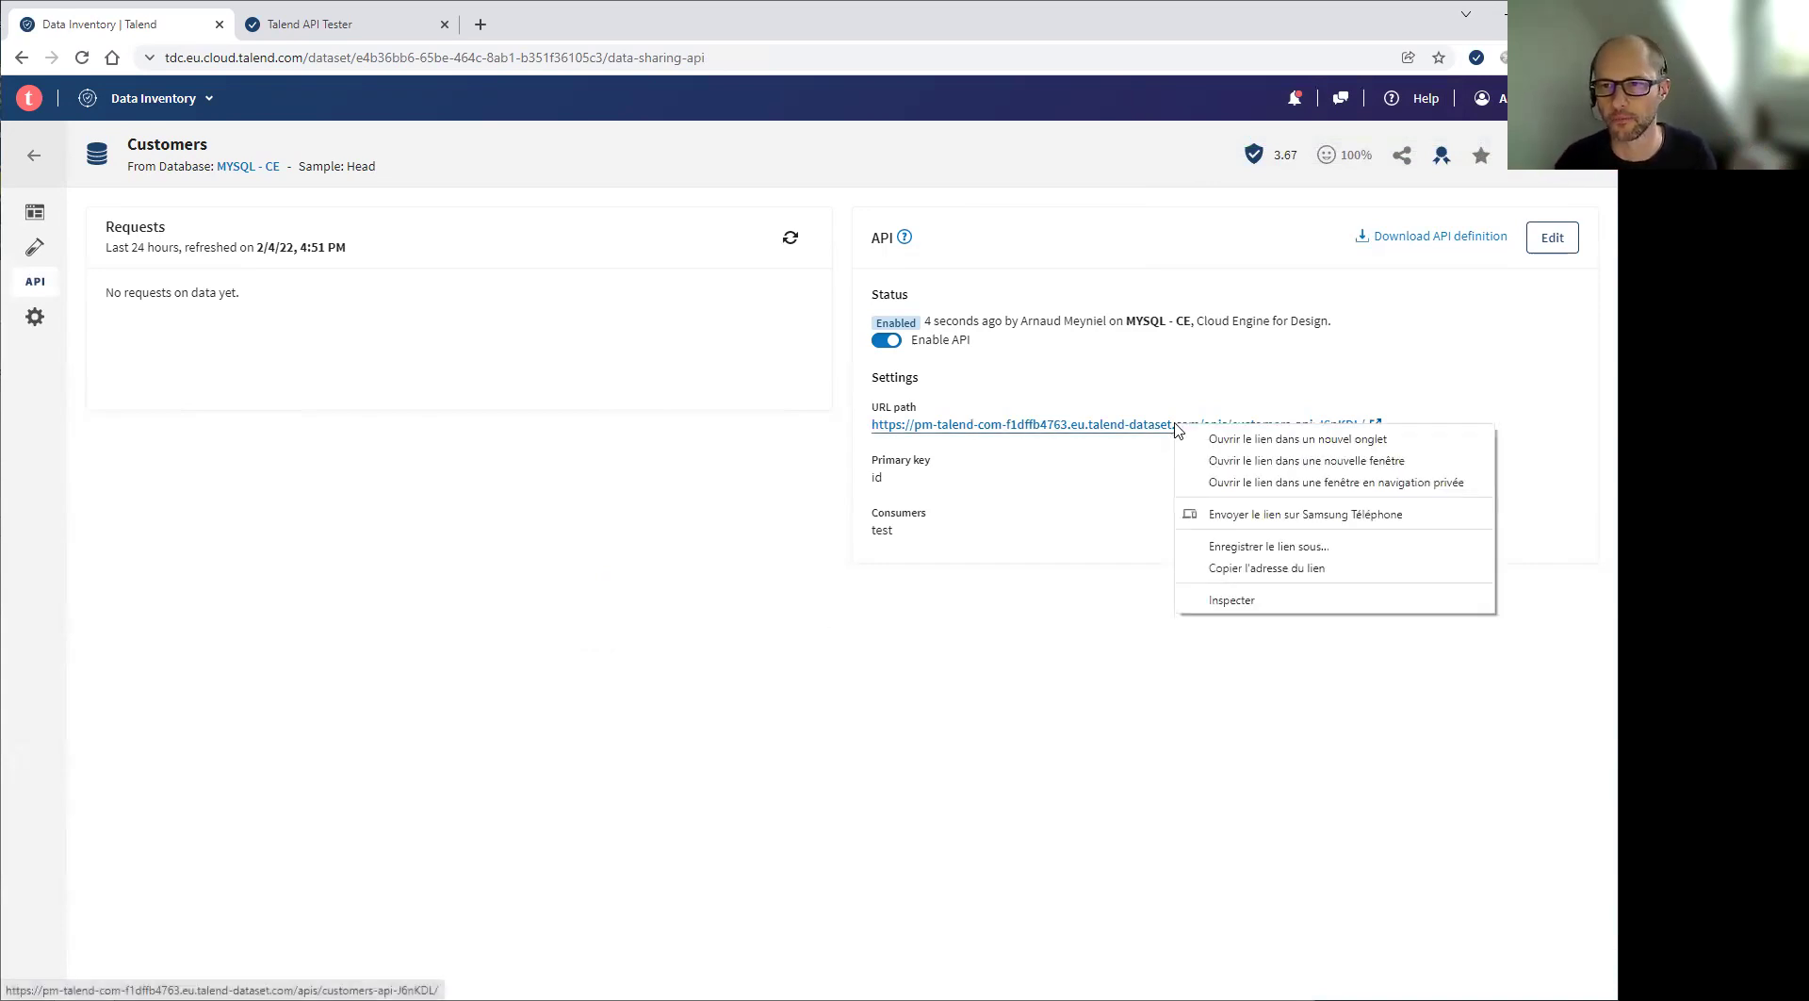
pyautogui.click(1281, 568)
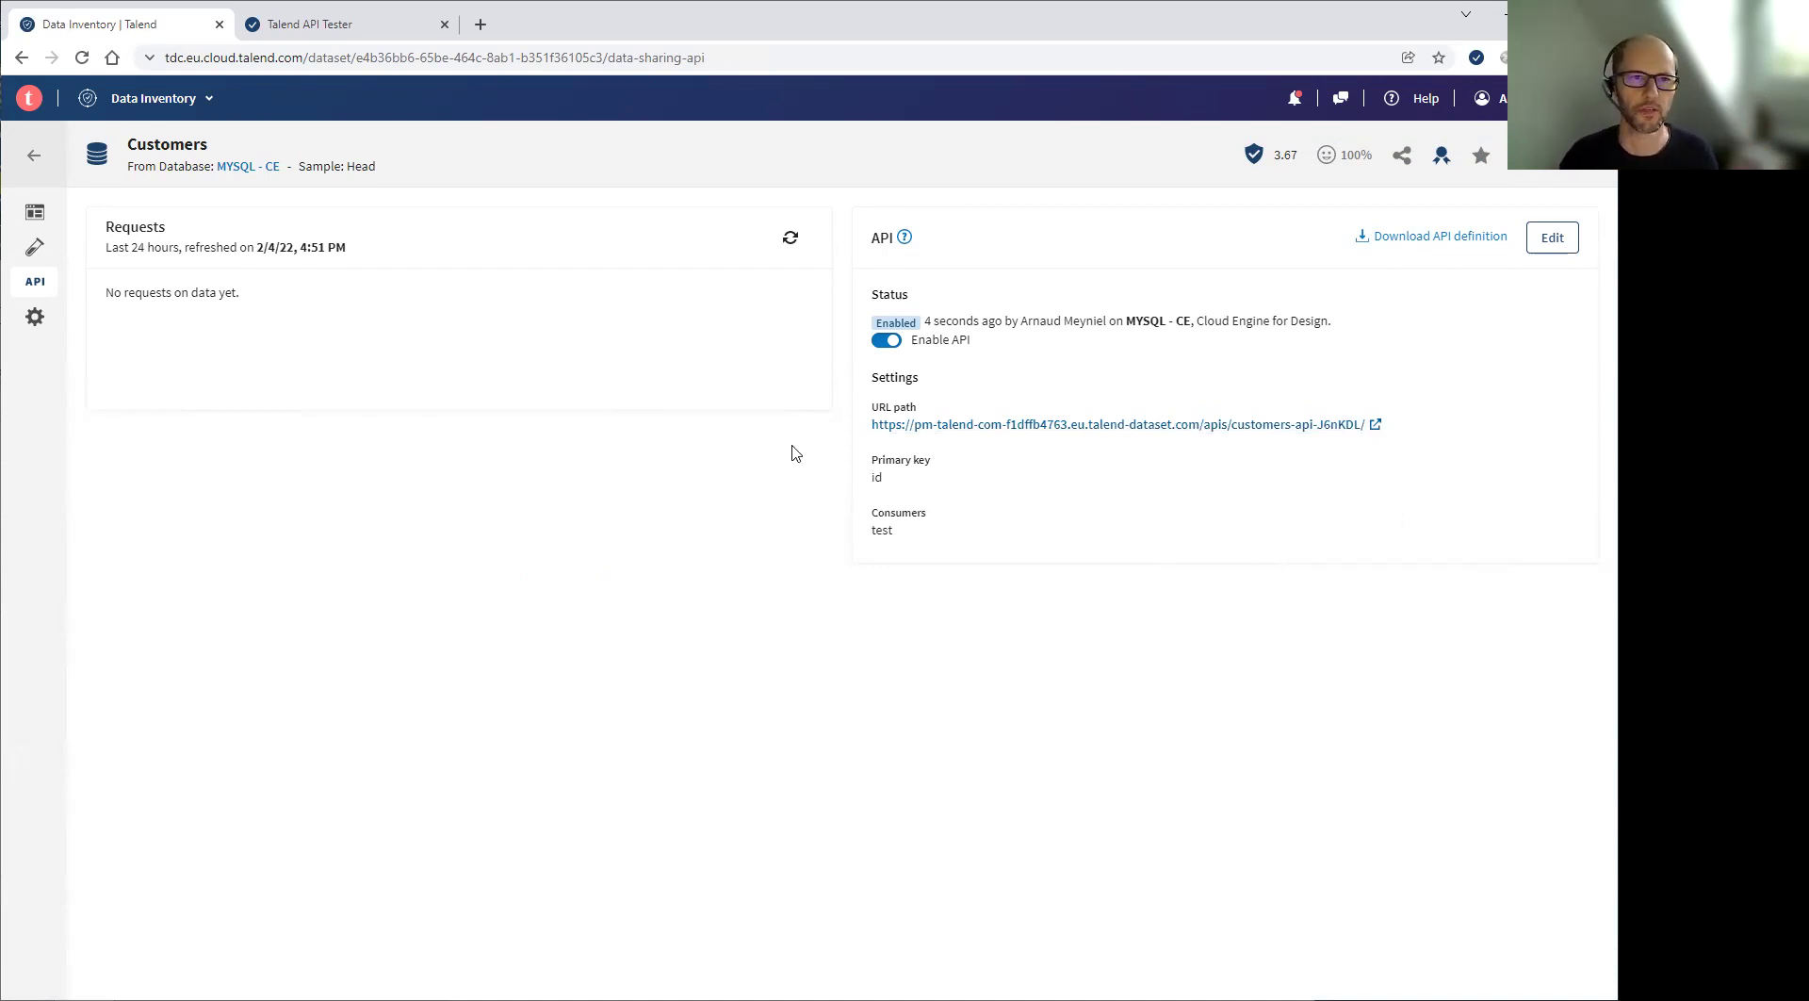
# In Talend API Tester, send a GET request to the pasted customers API URL
pyautogui.click(330, 25)
pyautogui.moveTo(586, 257); pyautogui.dragTo(477, 254)
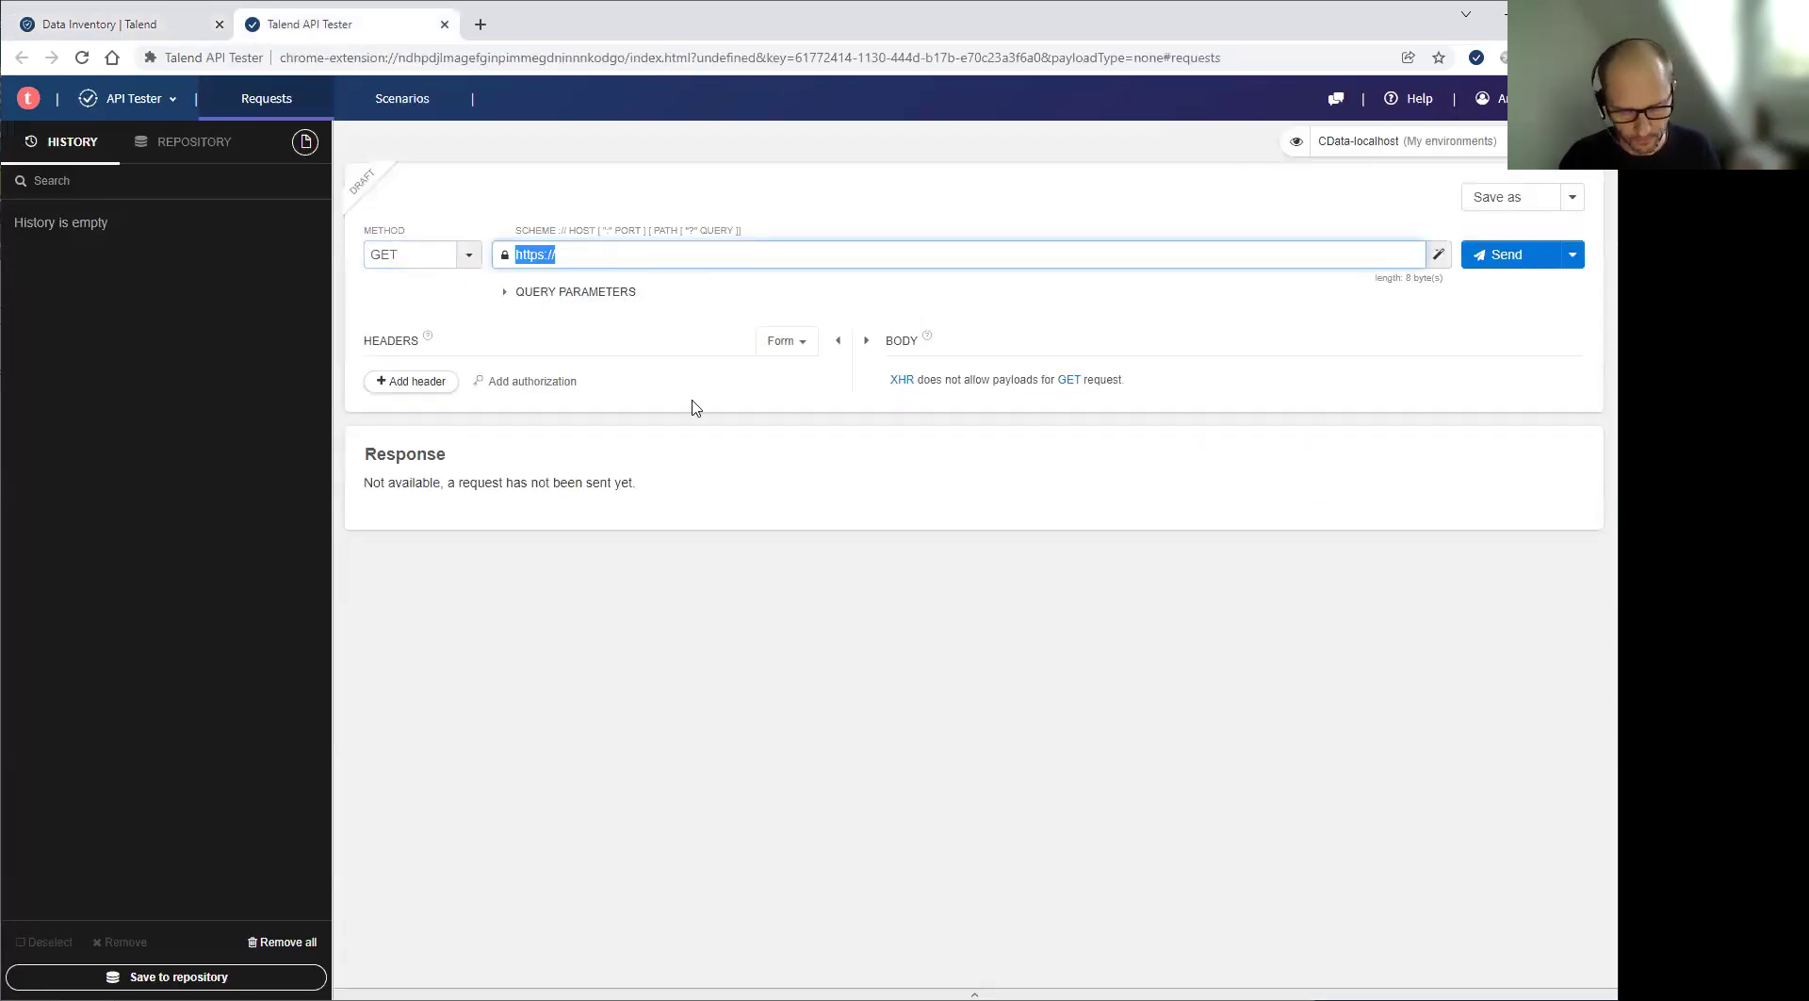
pyautogui.write('https://pm-talend-com-f1dffb4763.eu.talend-dataset.com/apis/customers-api-J6nKDL/')
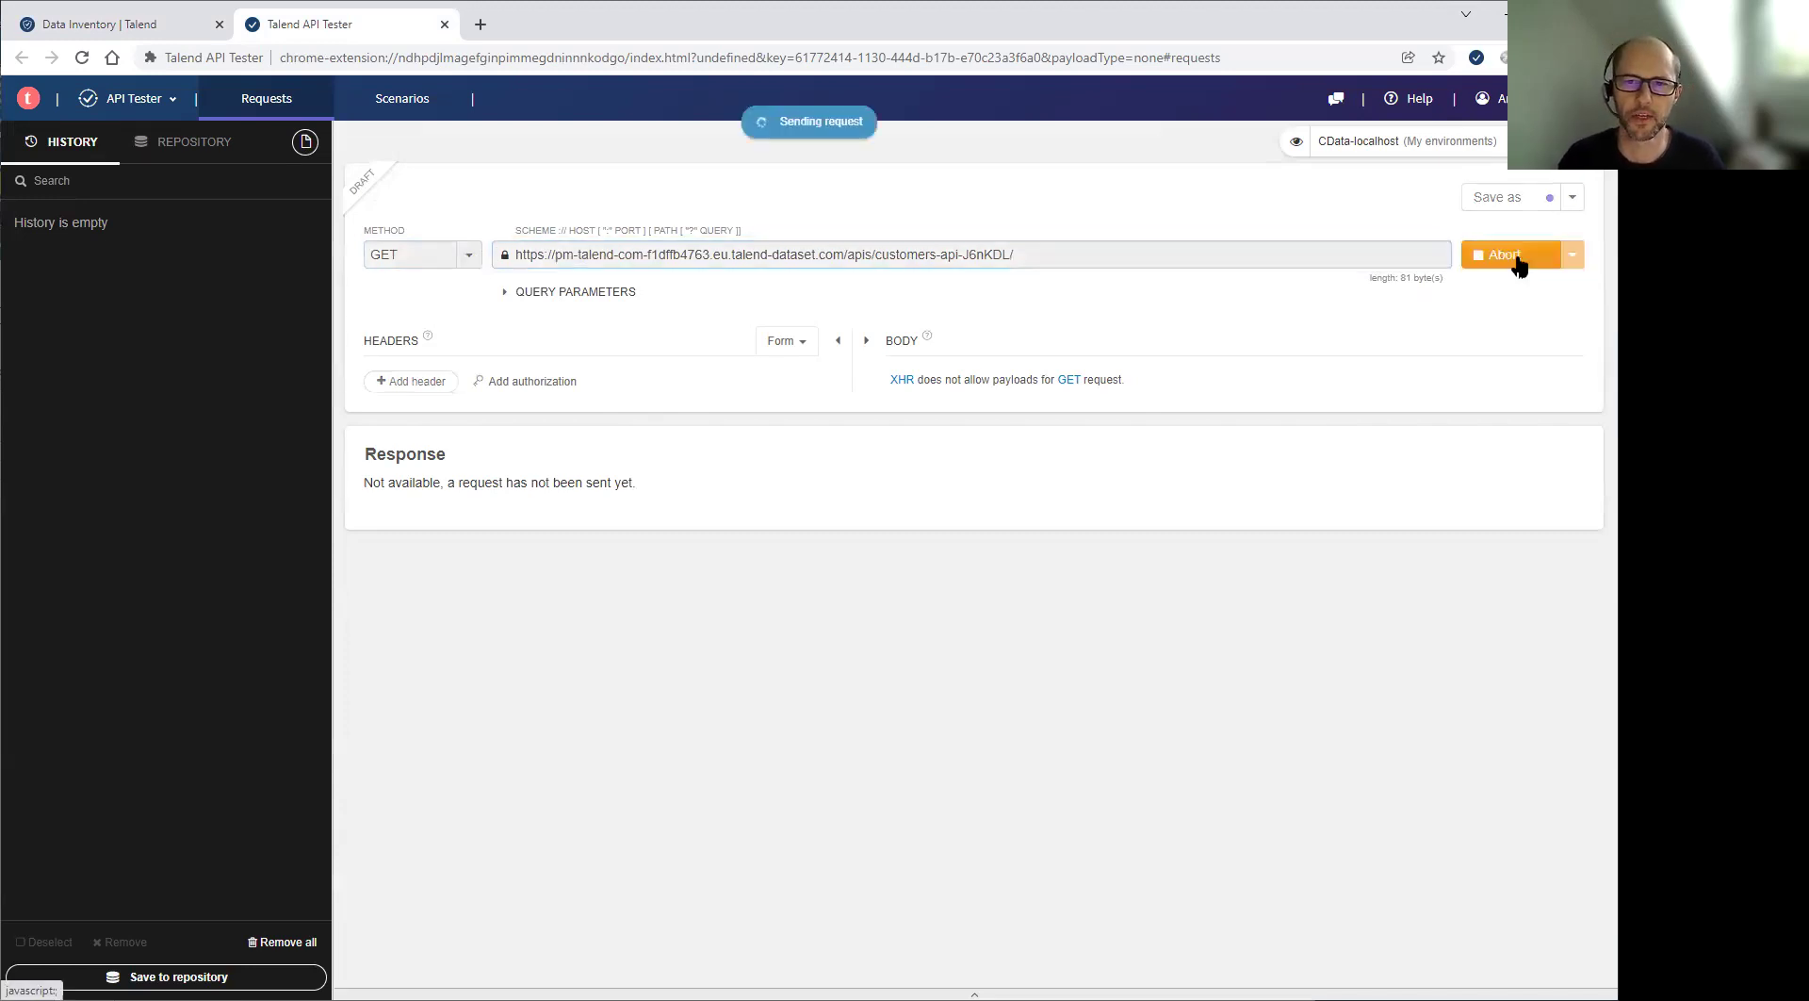
pyautogui.click(1518, 266)
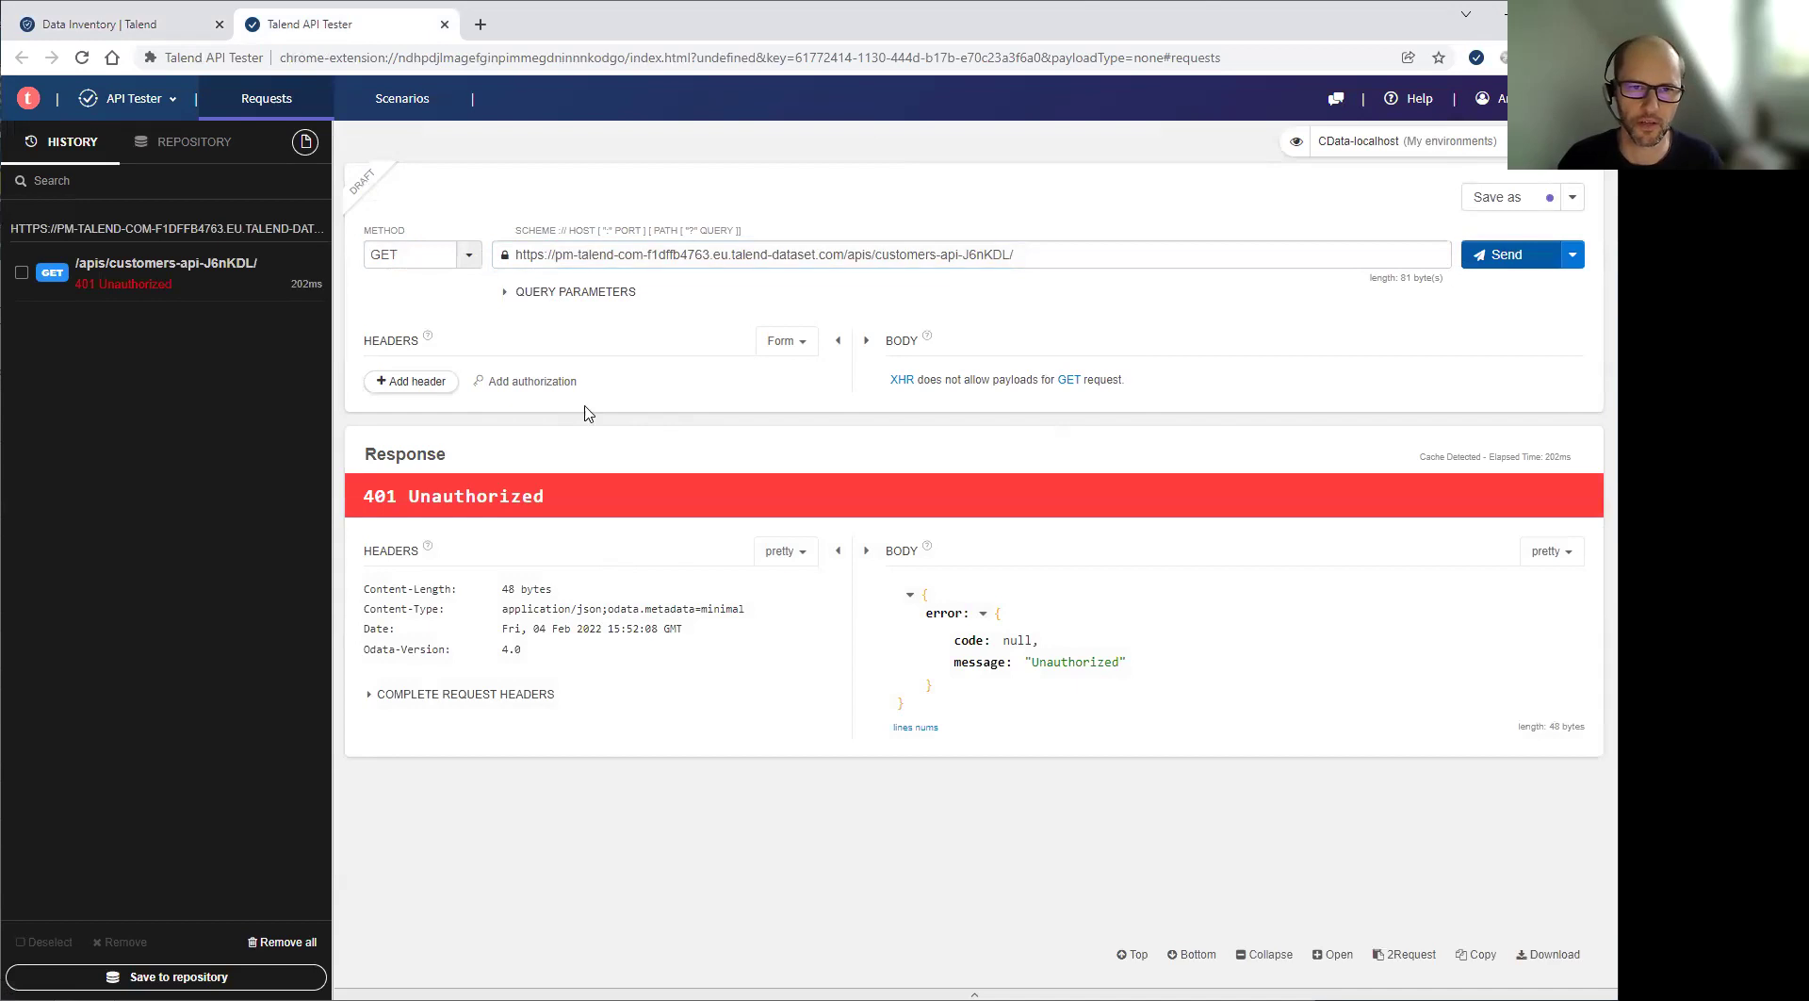
# Add Basic authorization with the consumer's credentials, resend for 200 OK, and follow the customers link
pyautogui.click(526, 381)
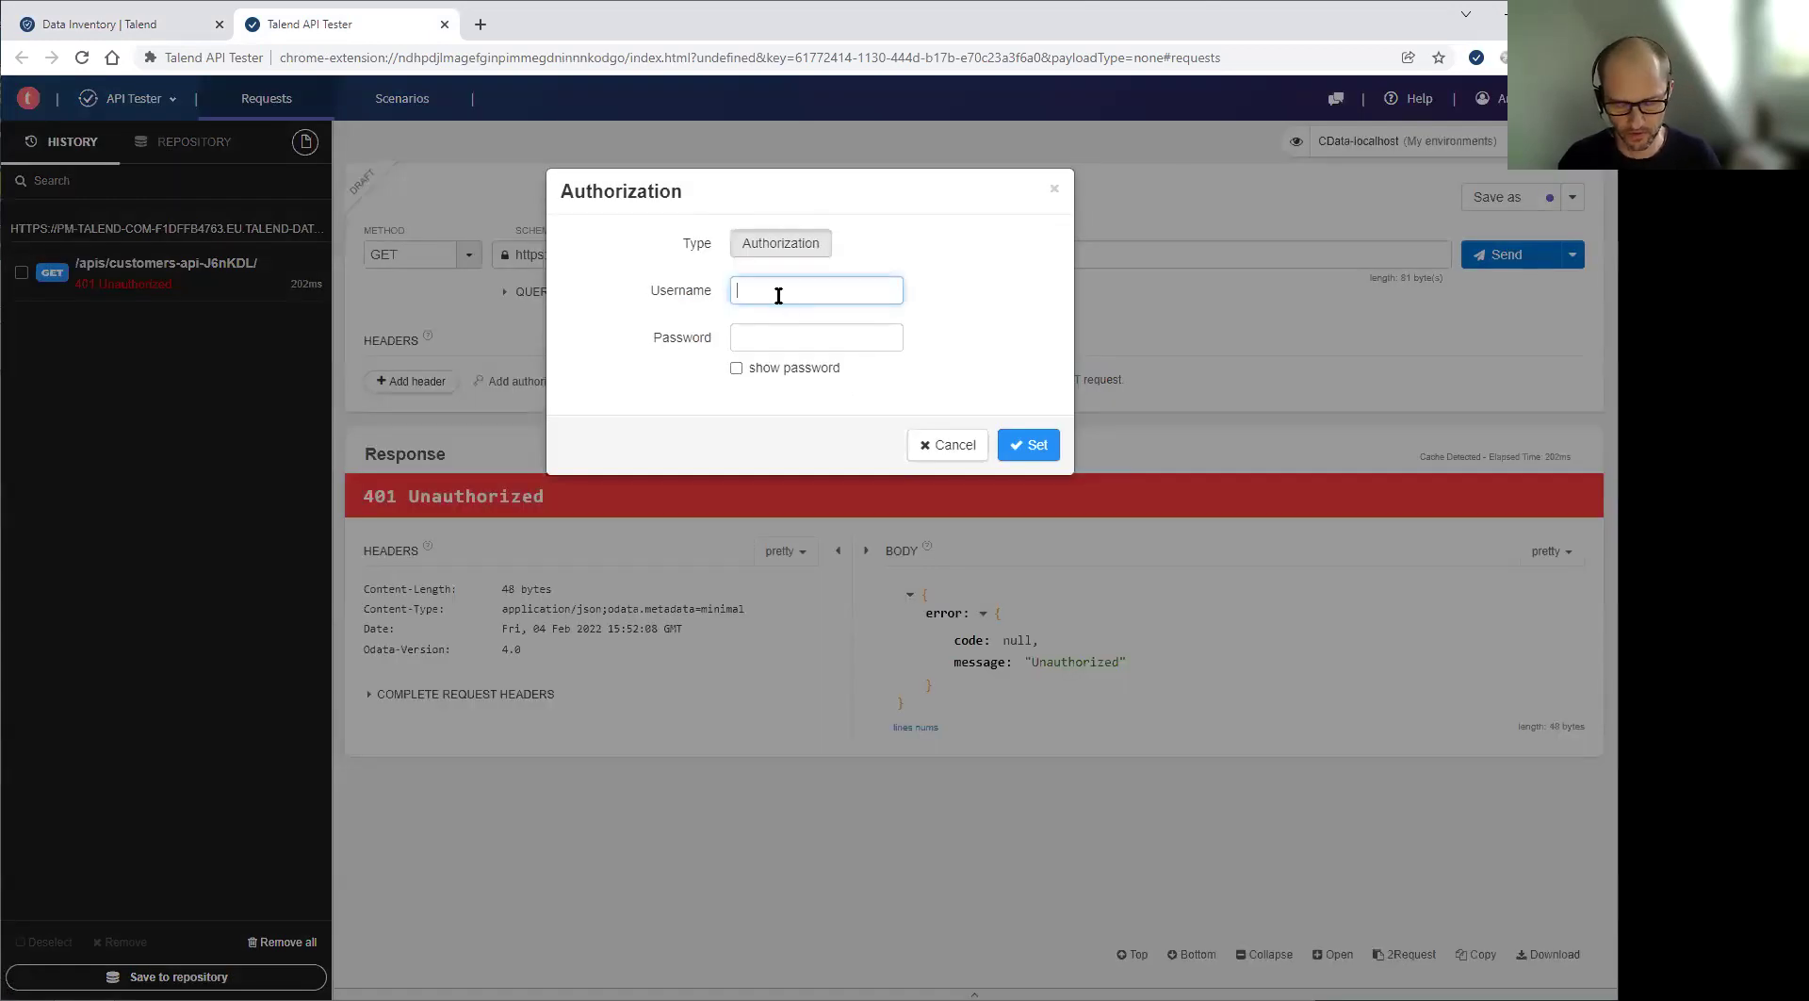
pyautogui.write('test')
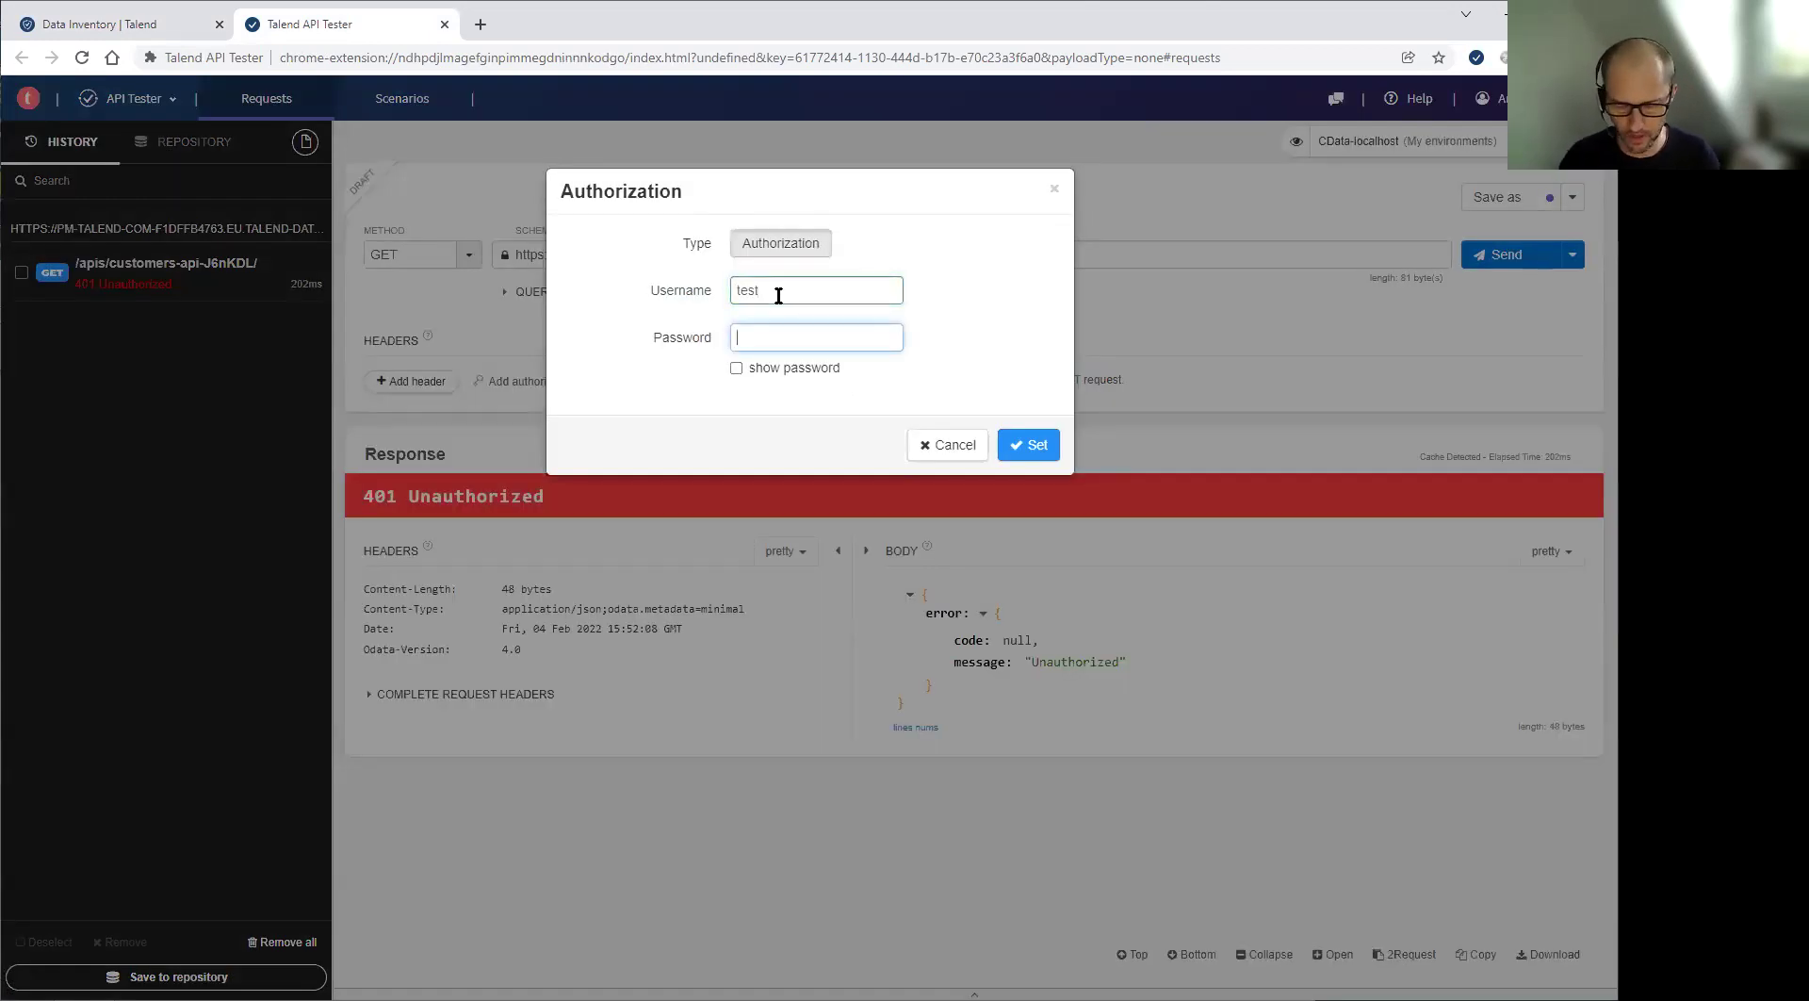
pyautogui.write('test123')
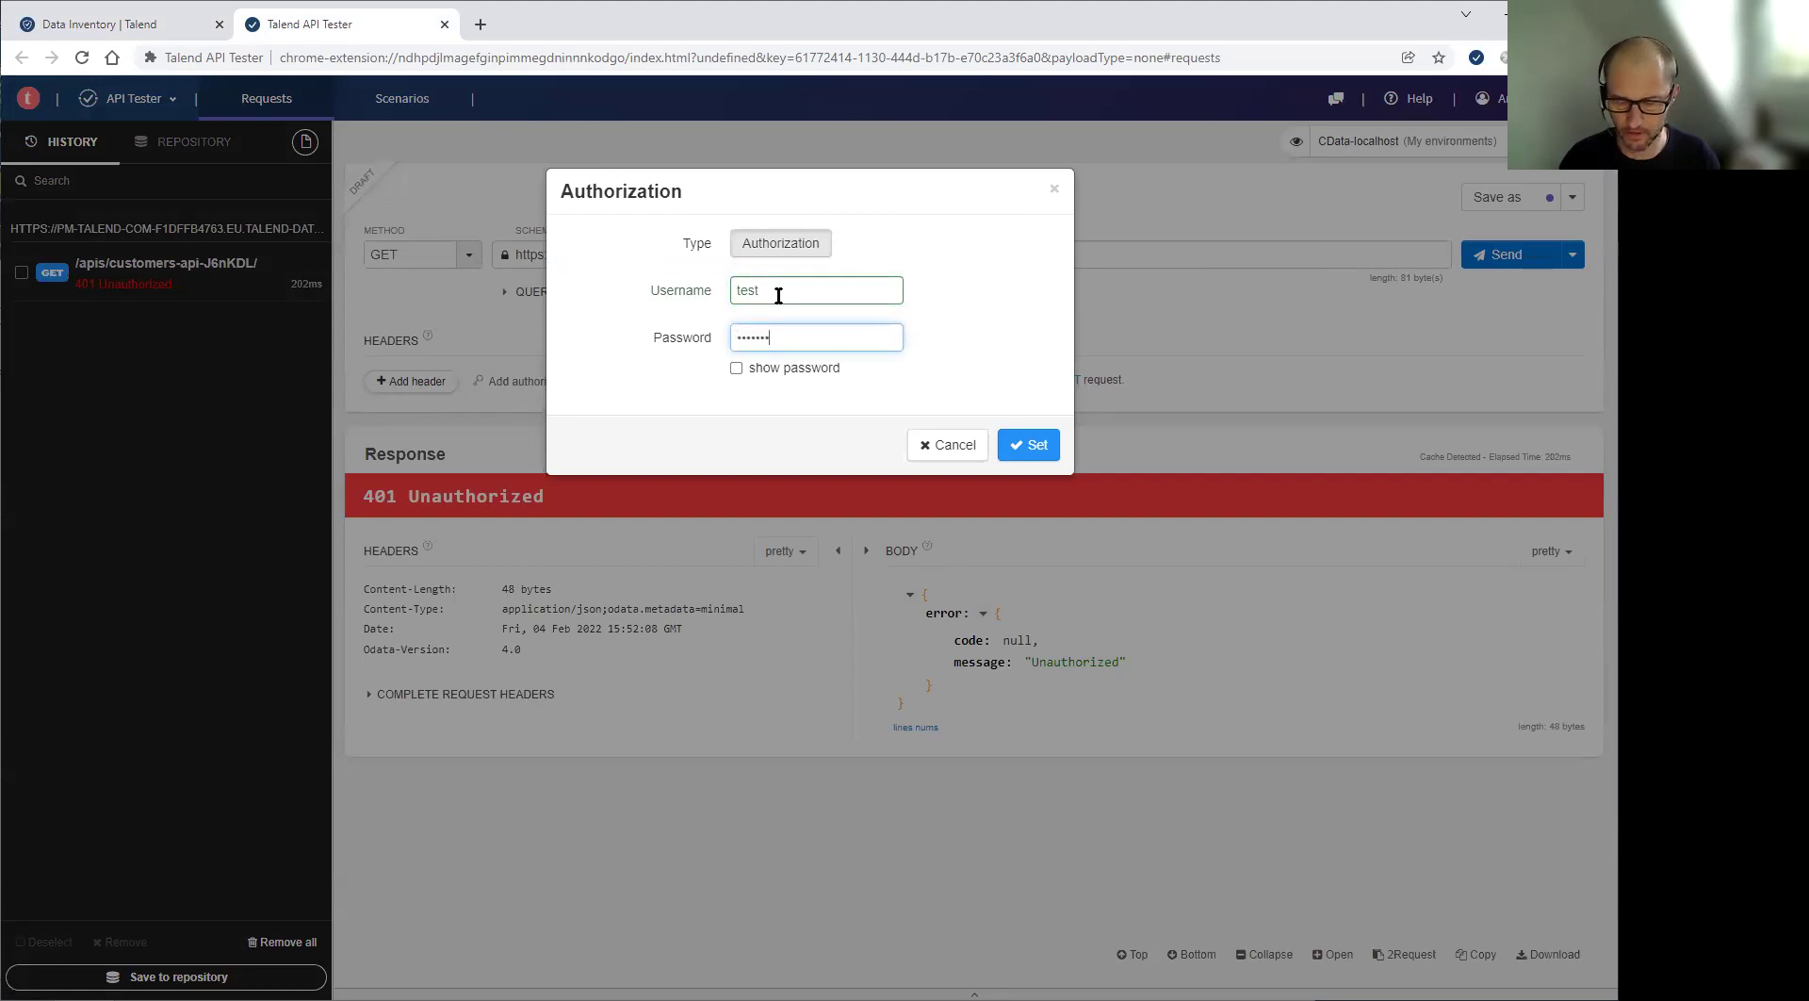
pyautogui.click(1037, 449)
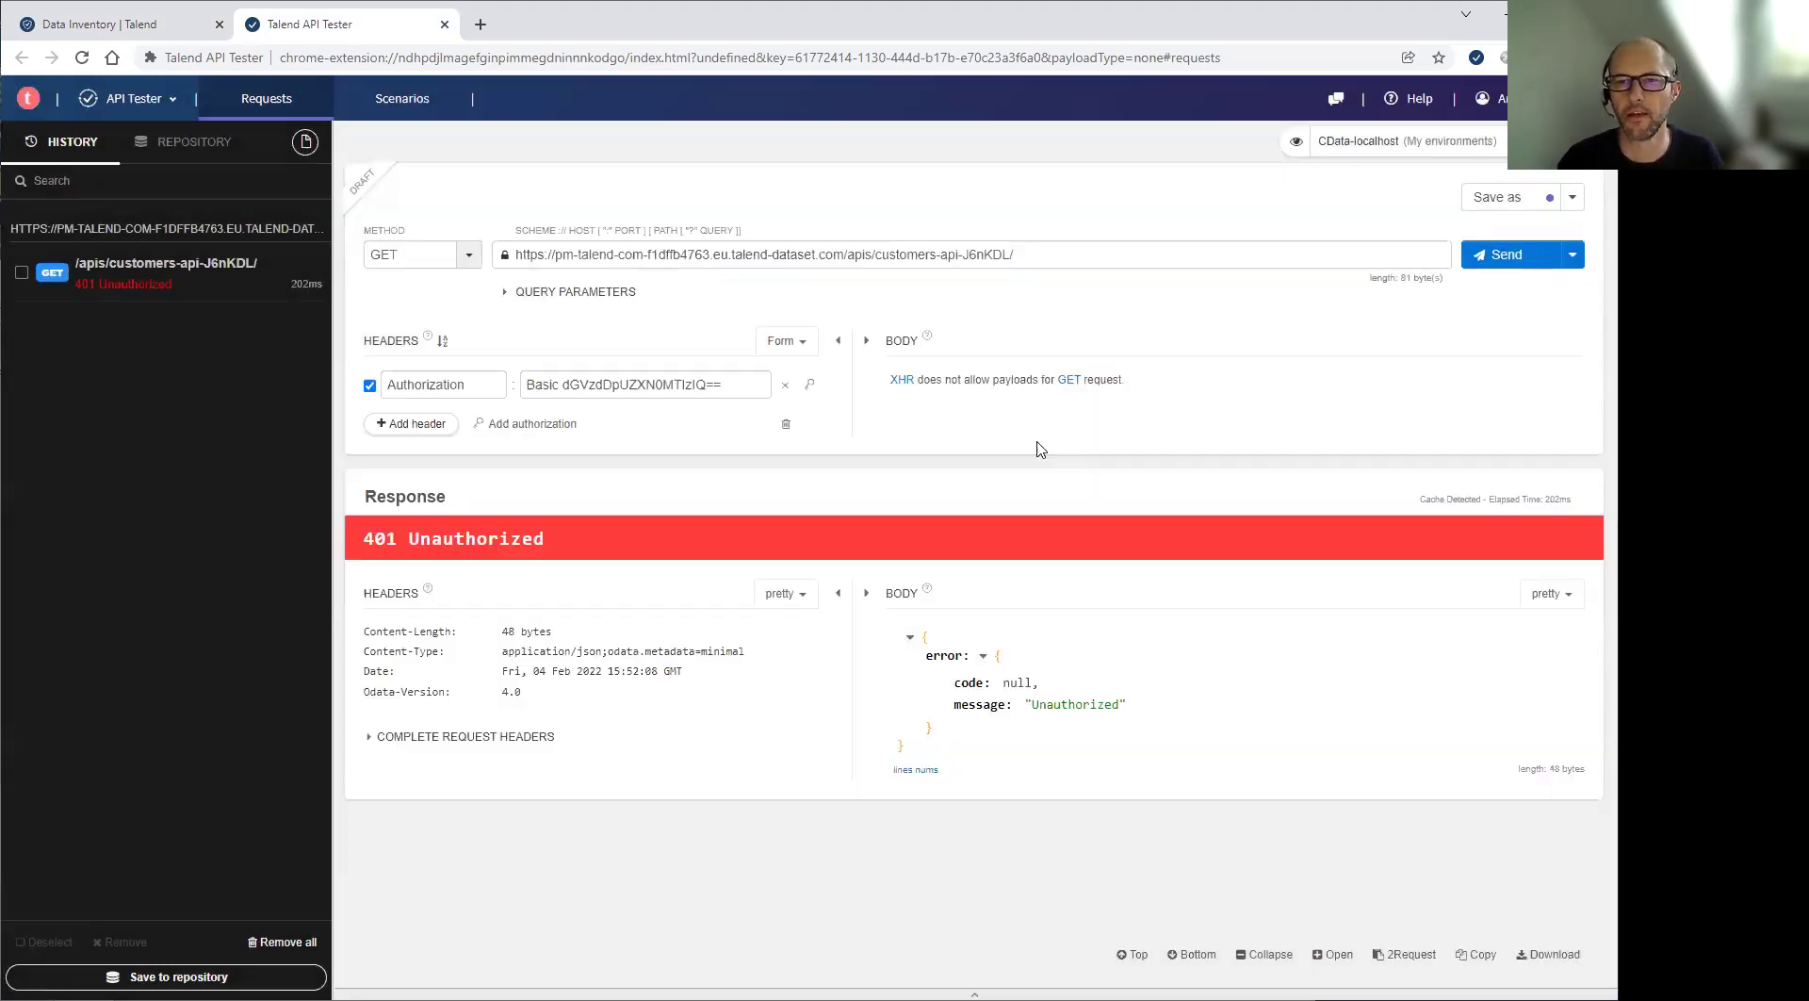
pyautogui.click(1519, 254)
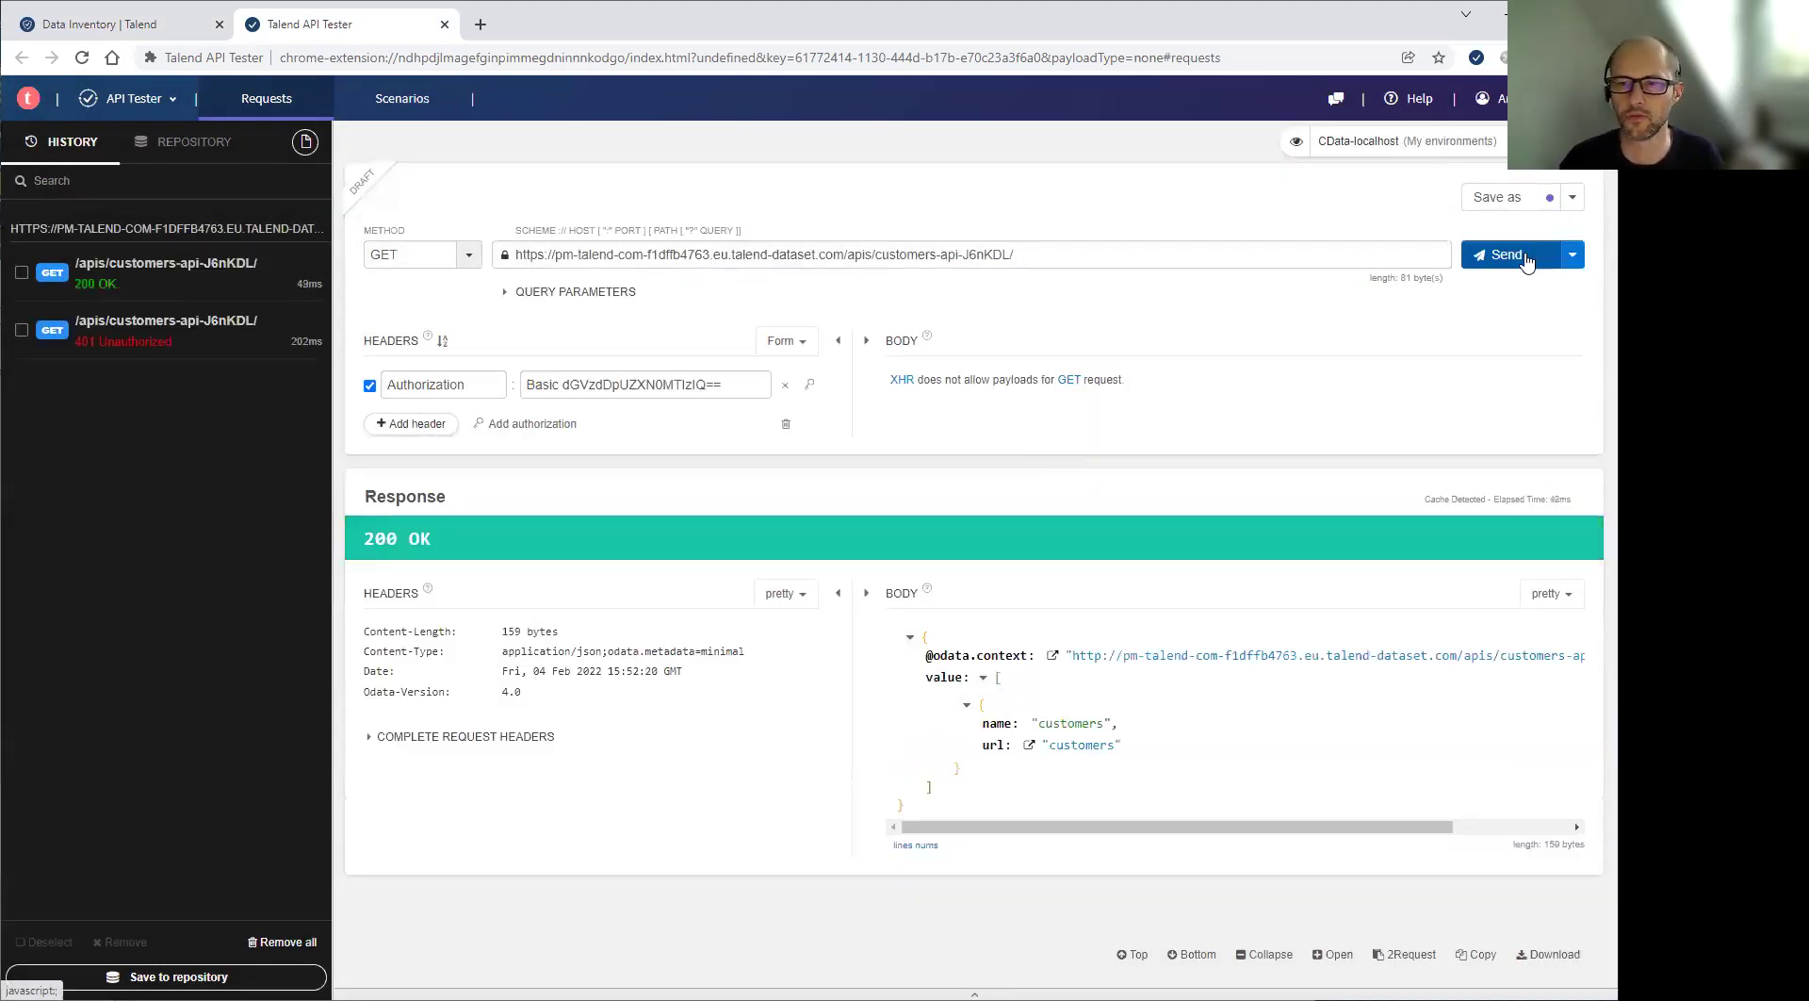
pyautogui.click(1083, 745)
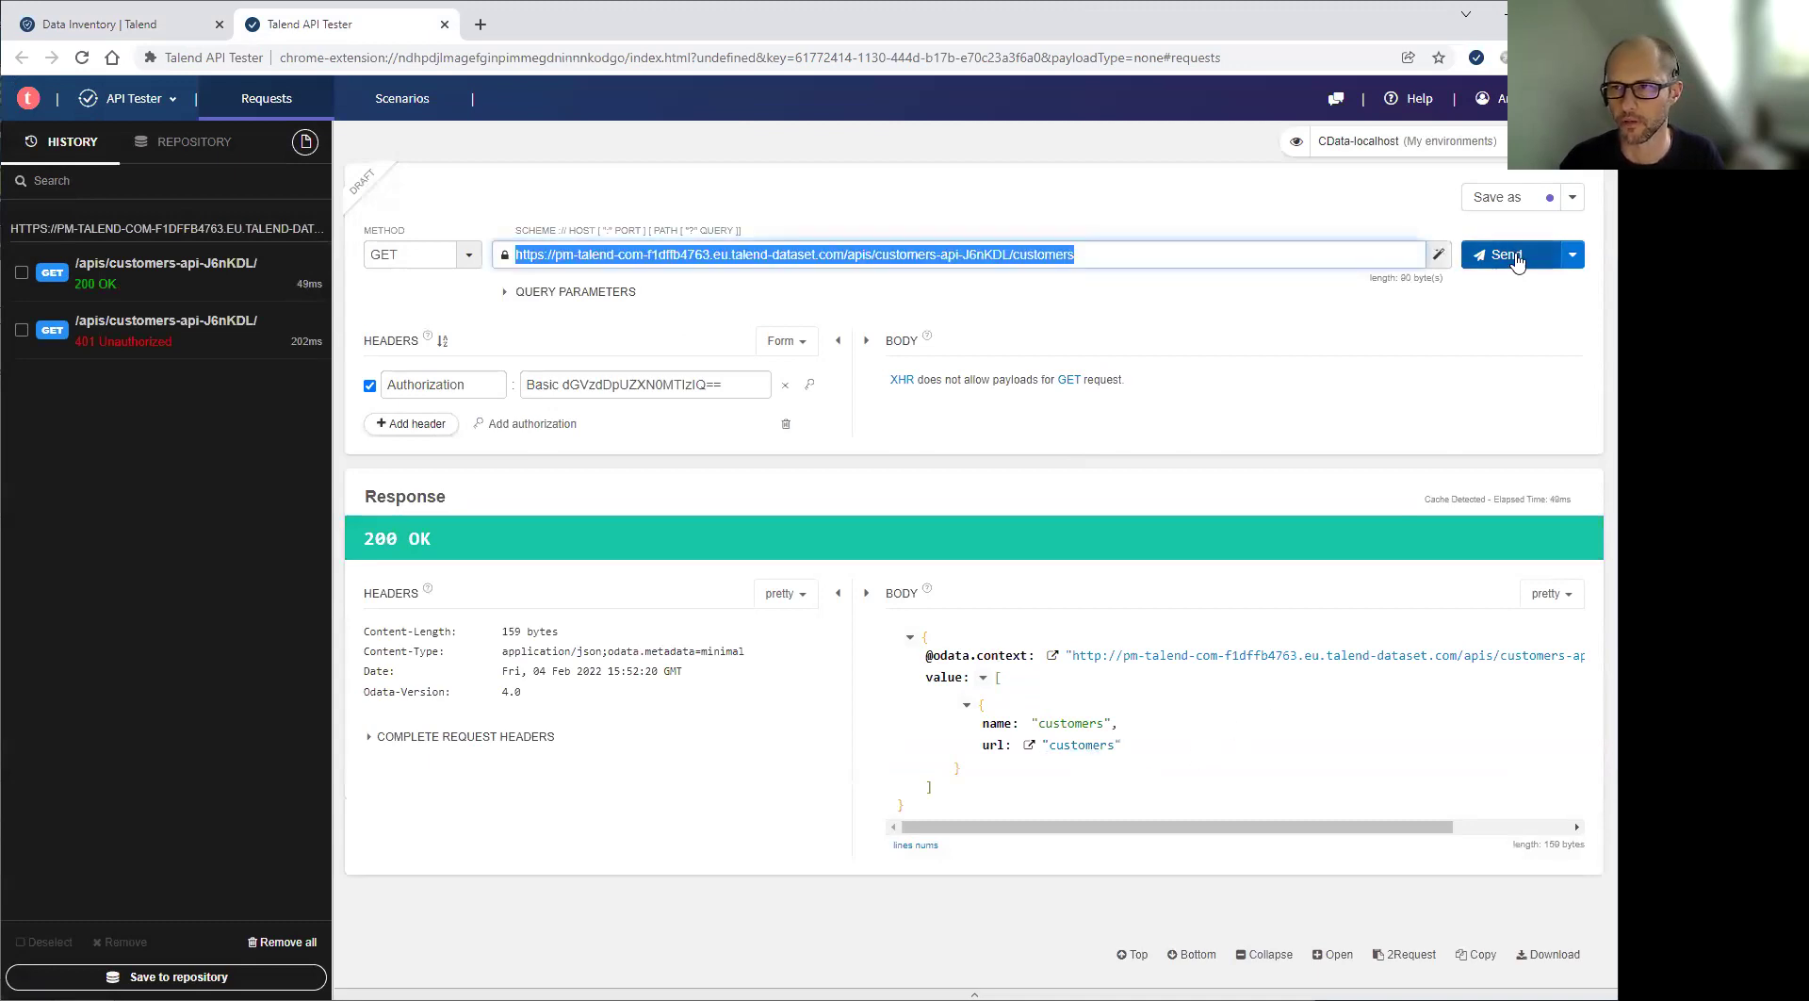
# Send the authenticated /customers request to retrieve the customer records
pyautogui.click(1515, 256)
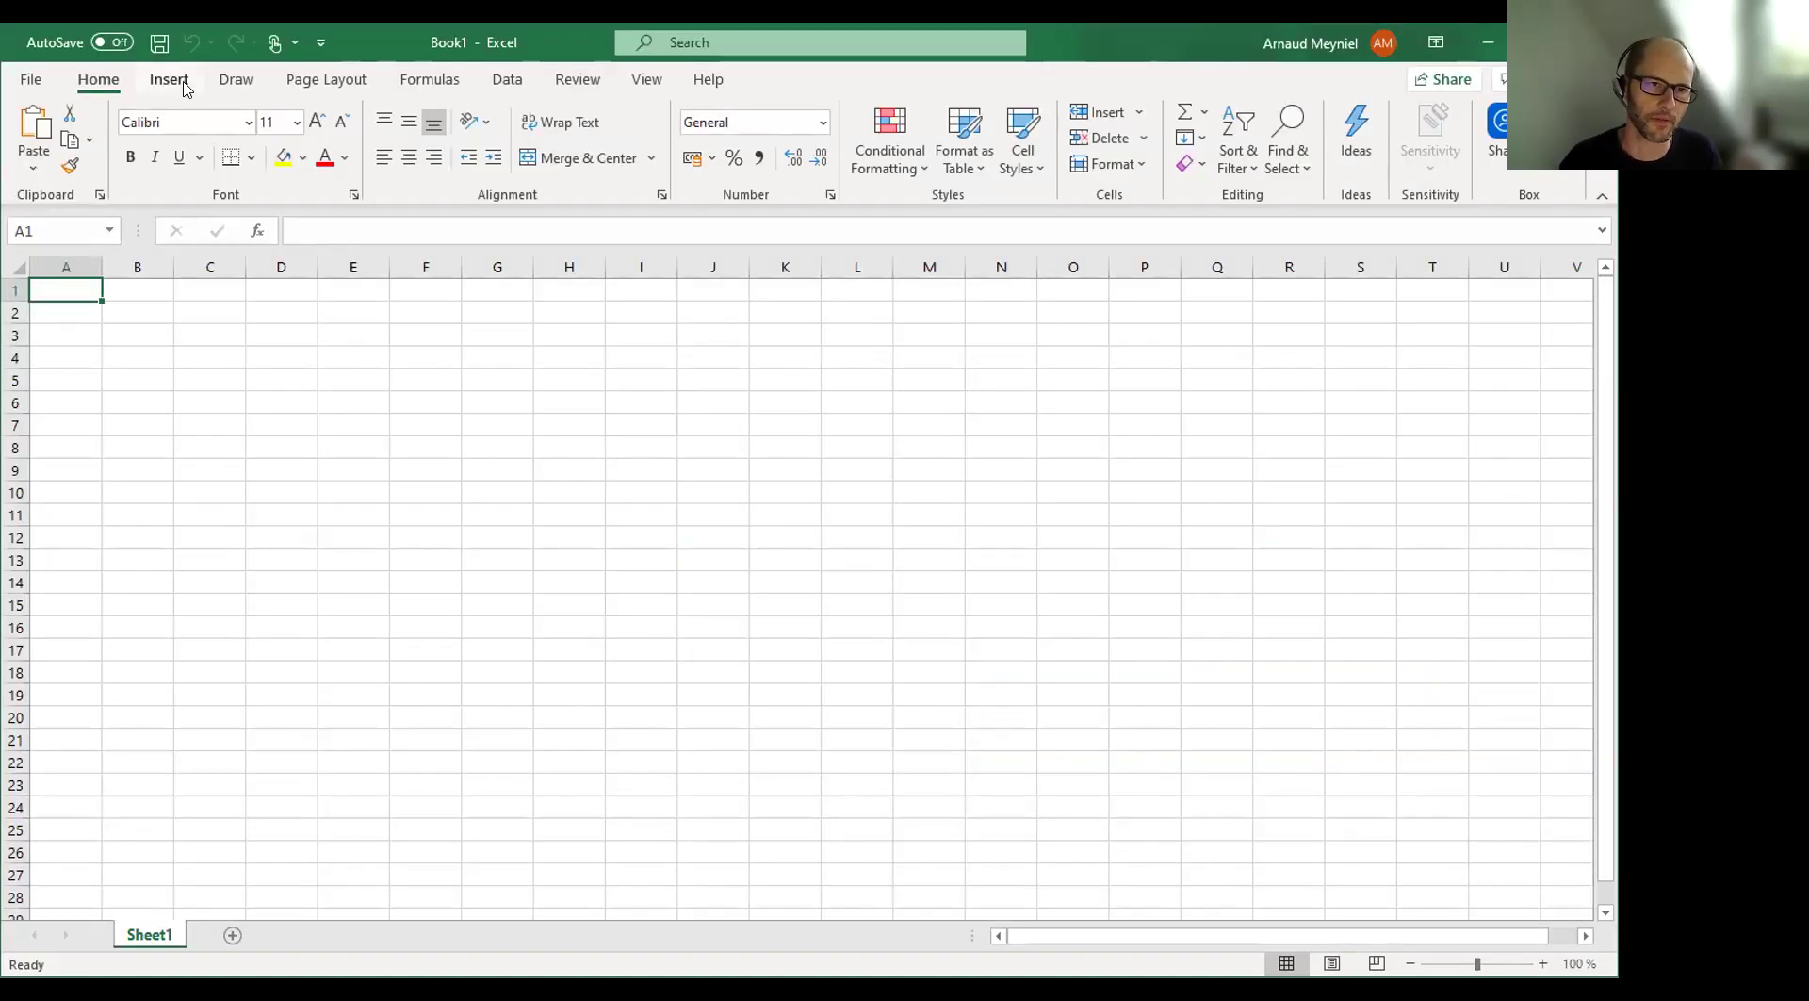
# In Excel, choose Get Data from an OData Feed and paste the customers API URL
pyautogui.click(507, 79)
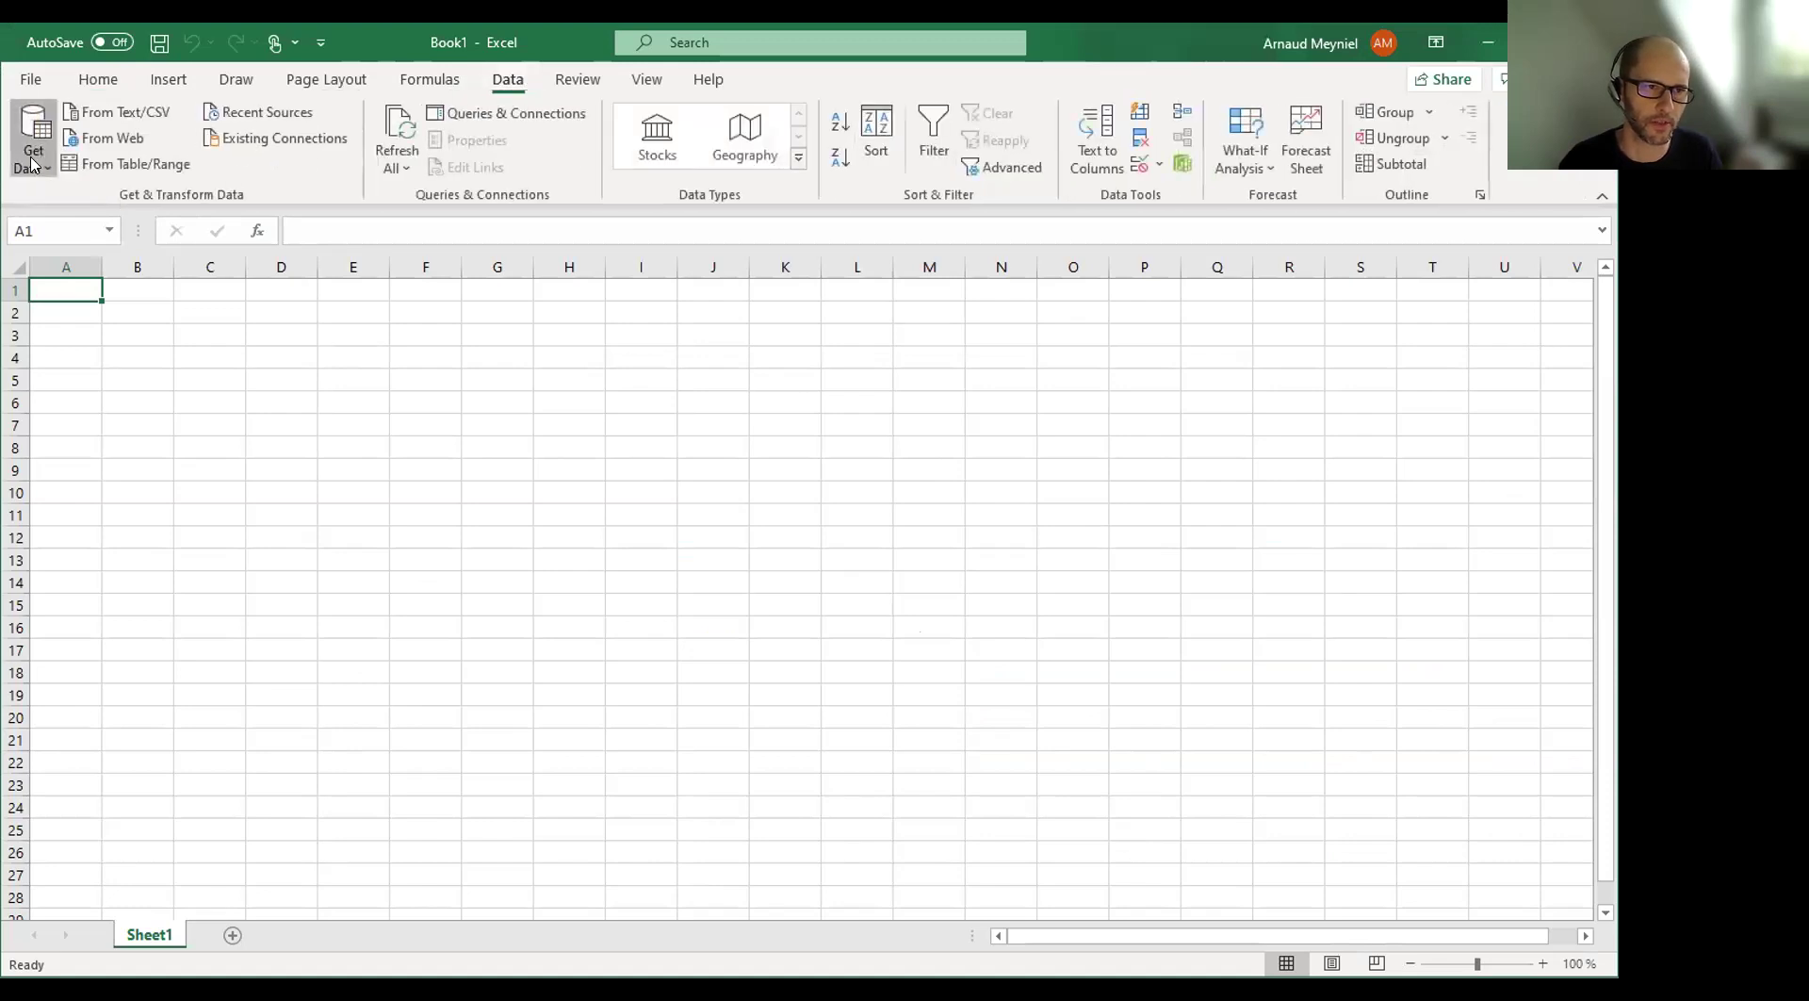
pyautogui.click(31, 165)
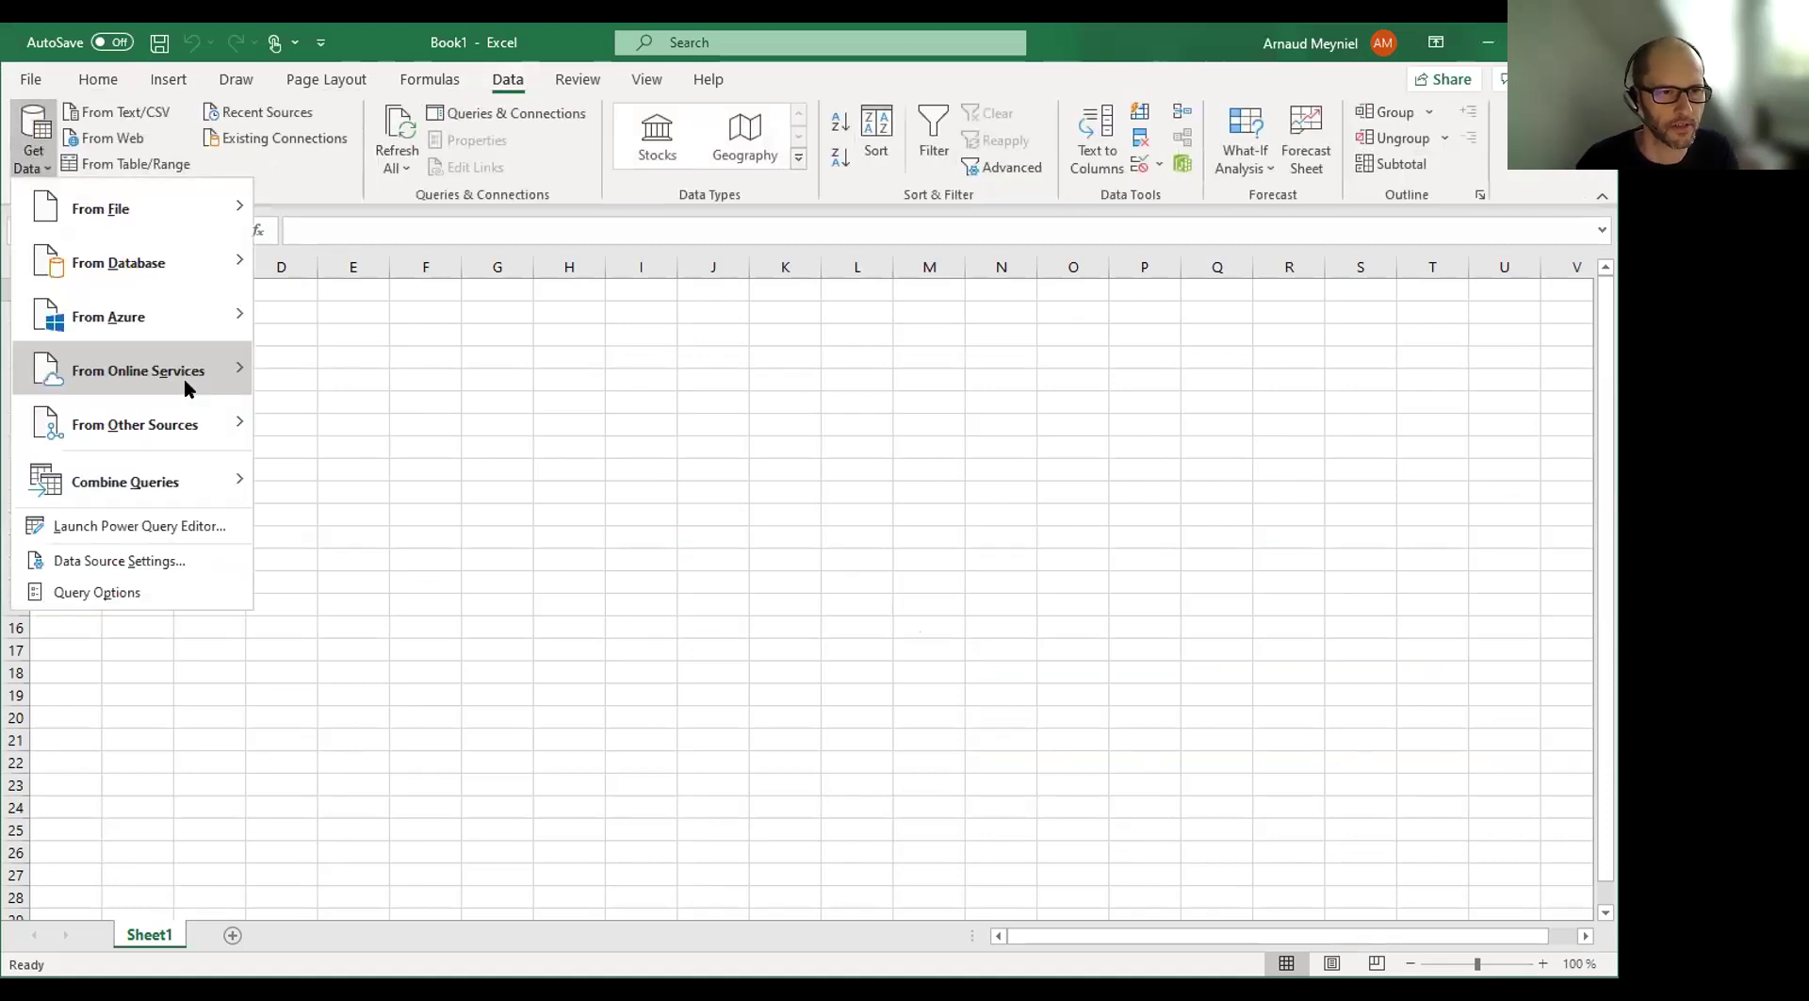
pyautogui.moveTo(183, 376)
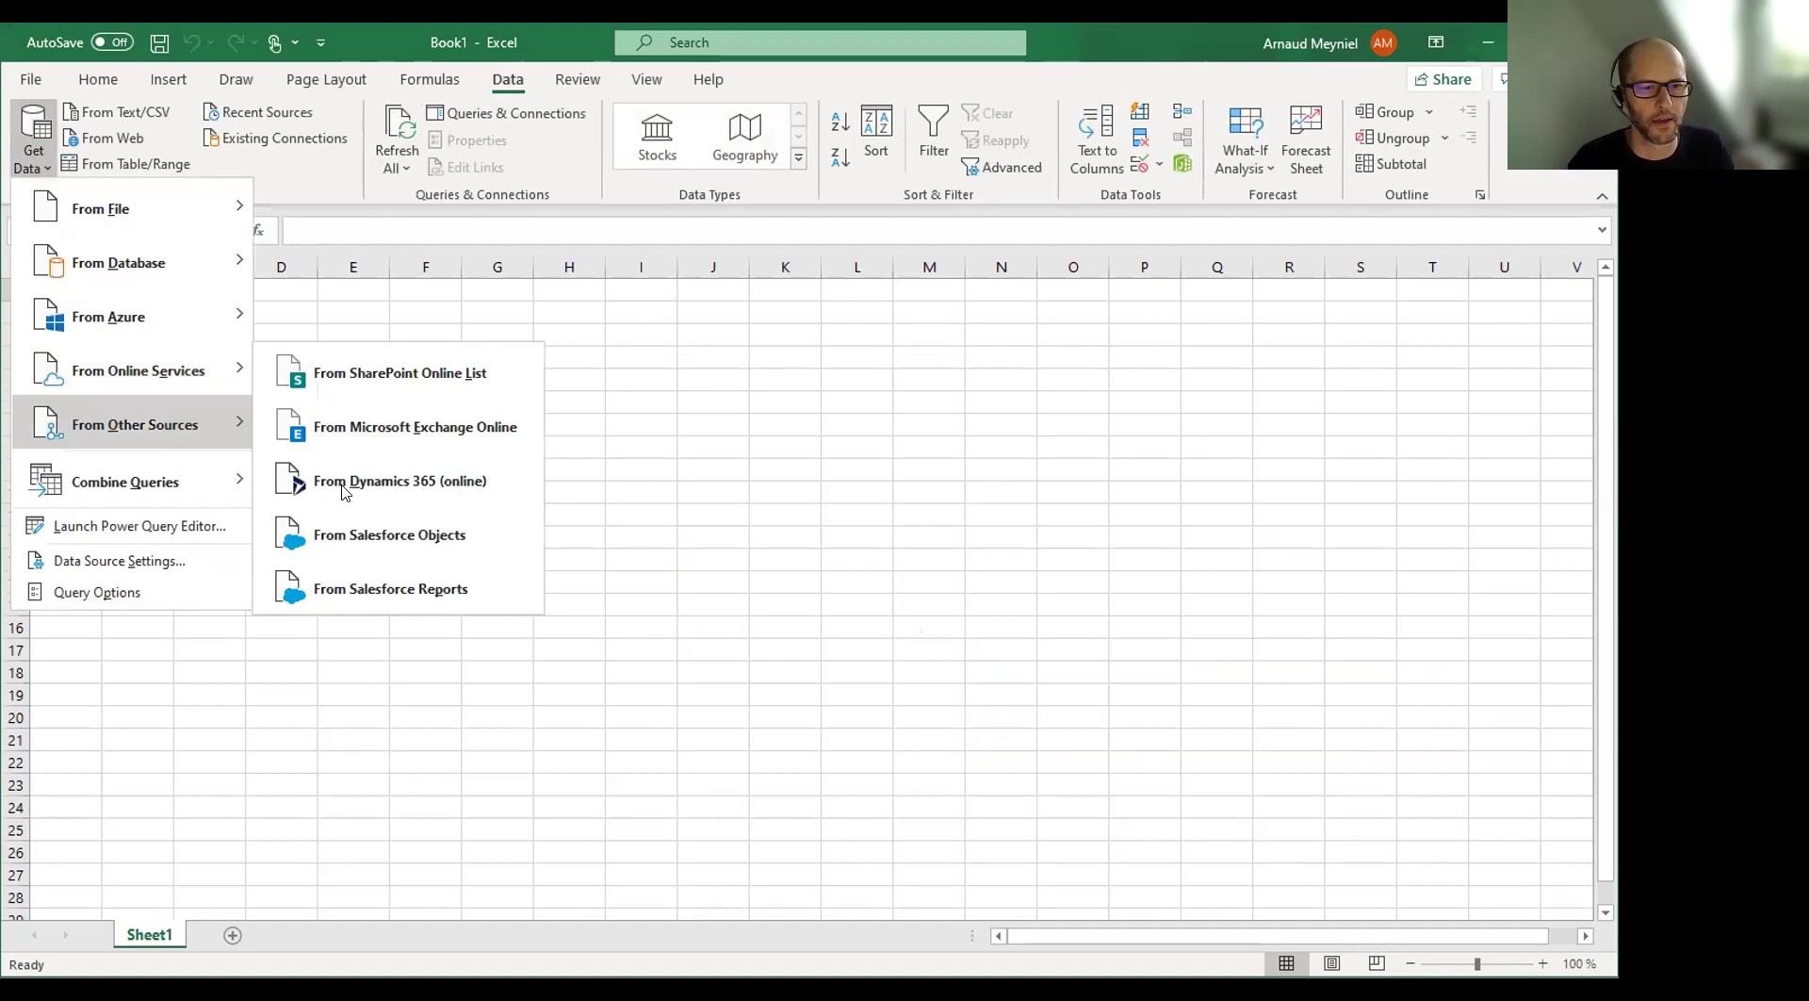
pyautogui.click(385, 644)
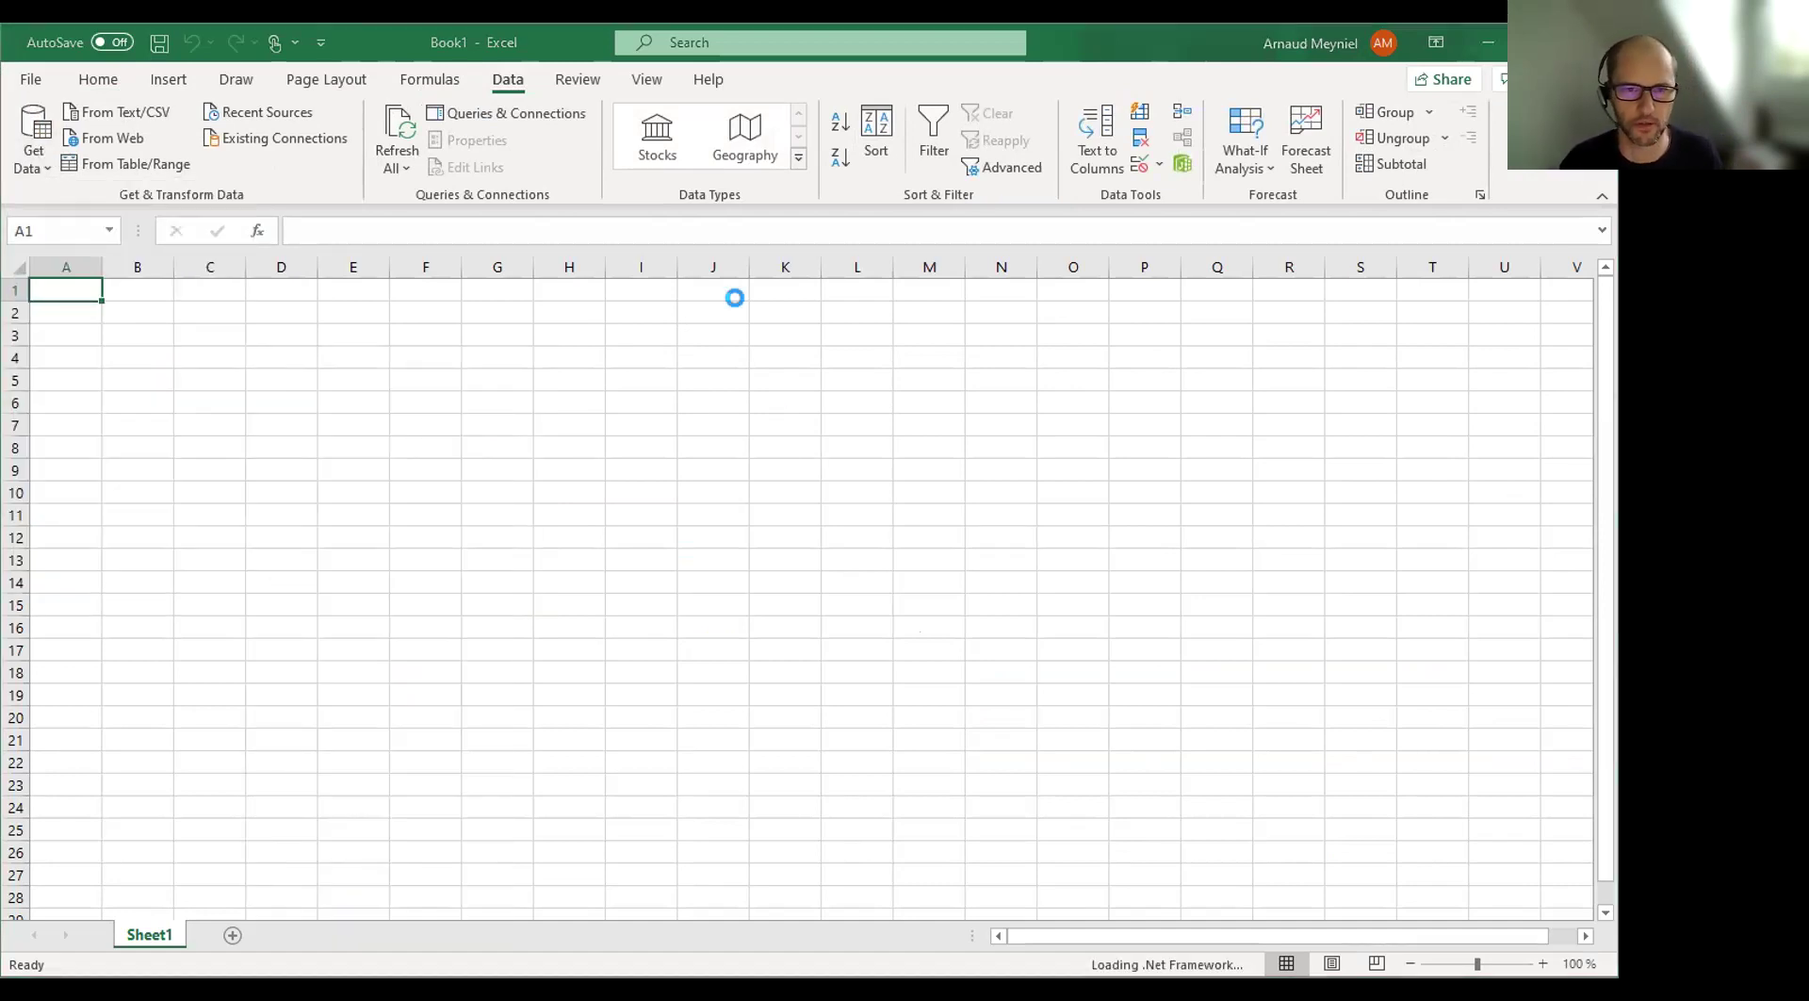
pyautogui.write('https://pm-talend-com-f1dffb4763.eu.talend-dataset.com/apis/customers-api-J6nKDL/')
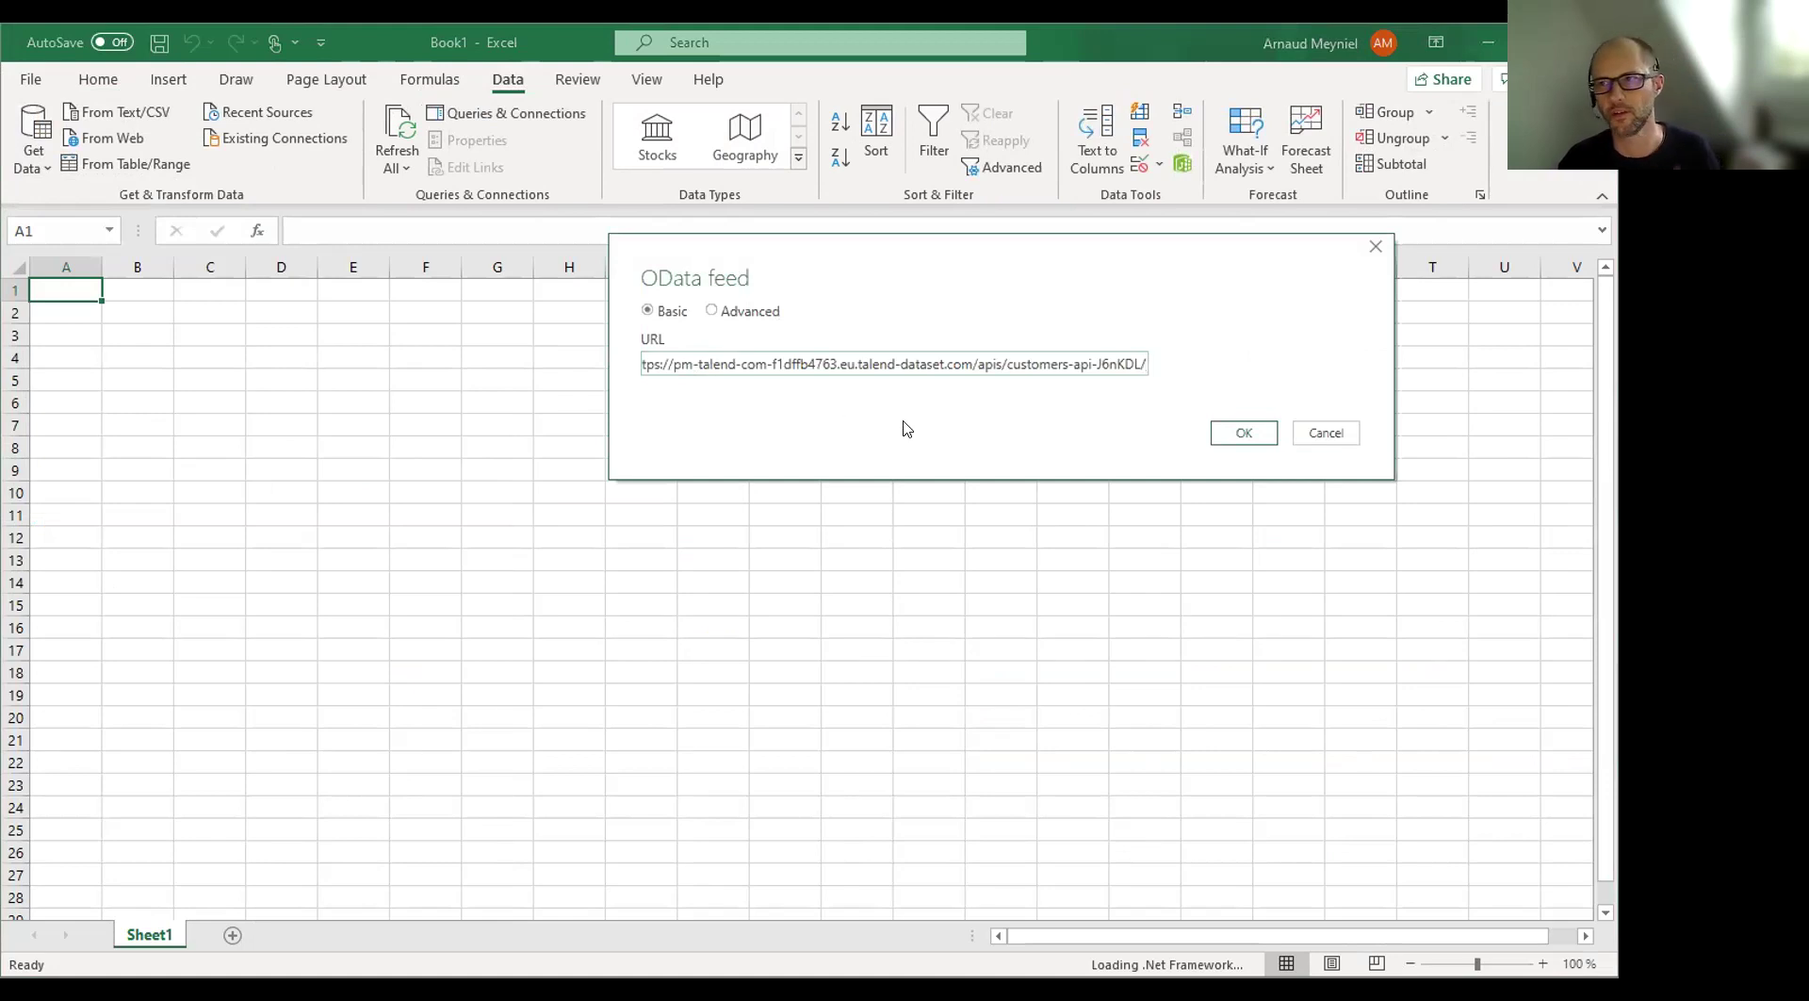
# Connect to the feed, pick the customers table in the Navigator, and load it into the workbook
pyautogui.click(1243, 433)
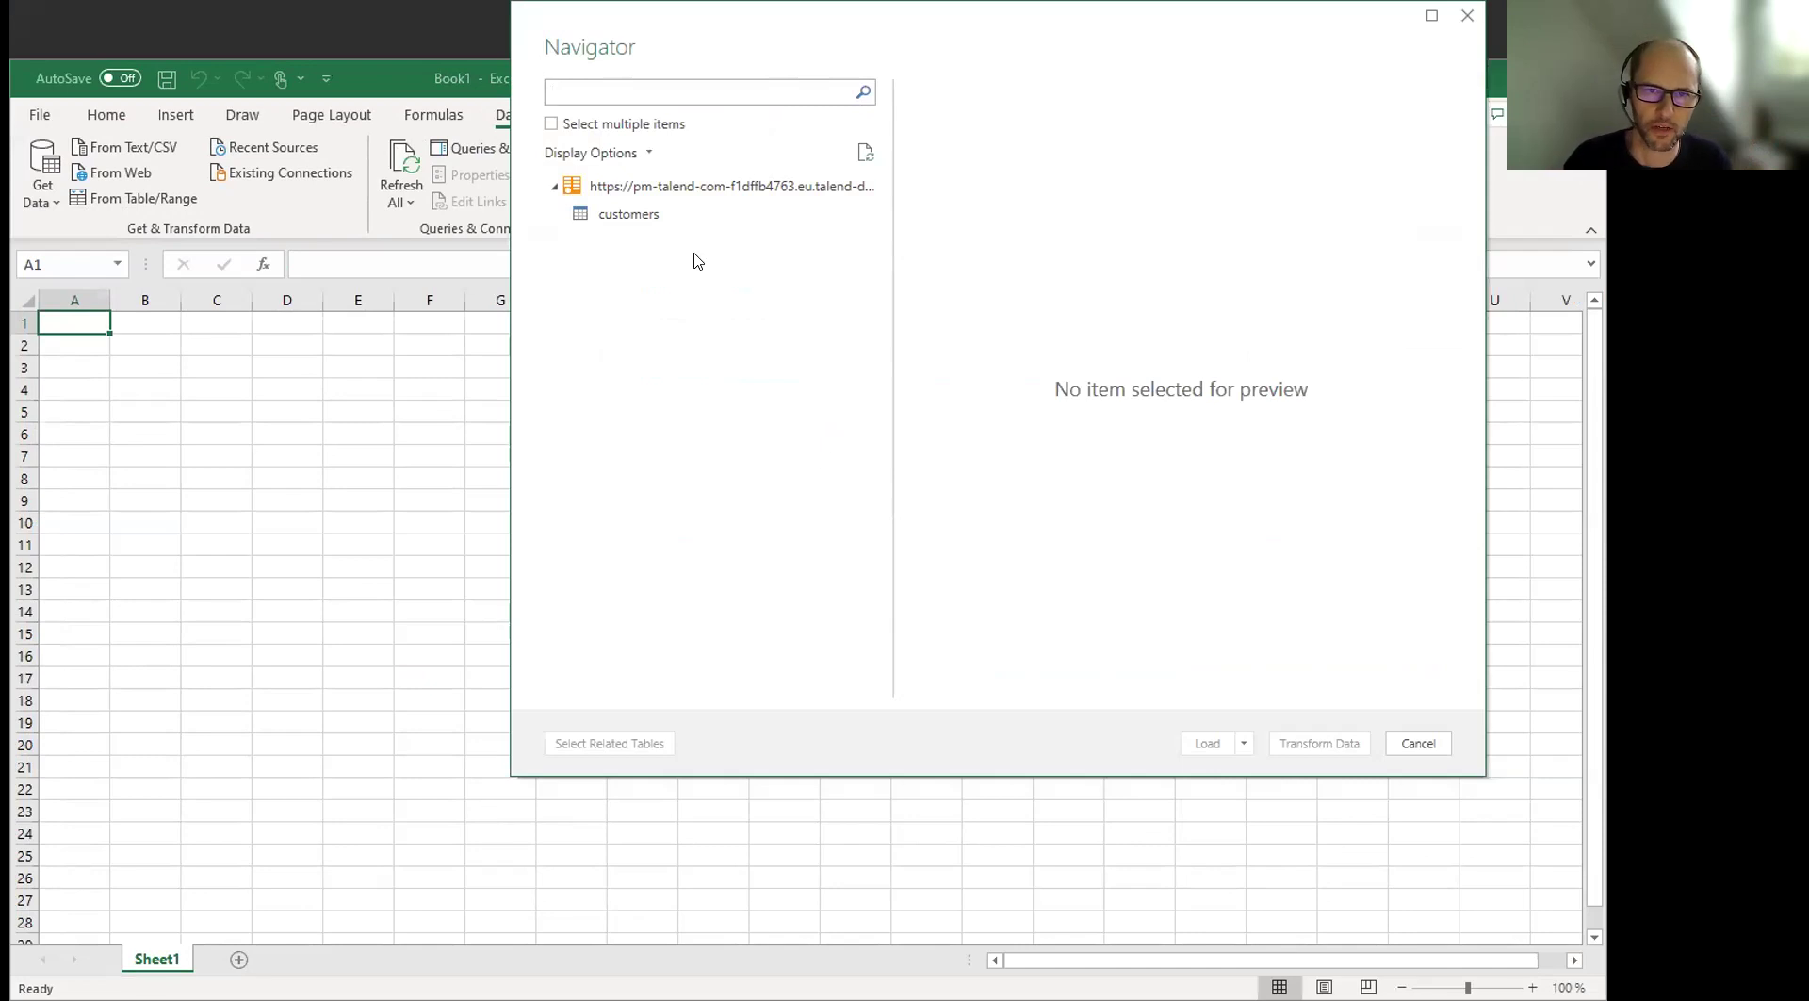
pyautogui.click(630, 216)
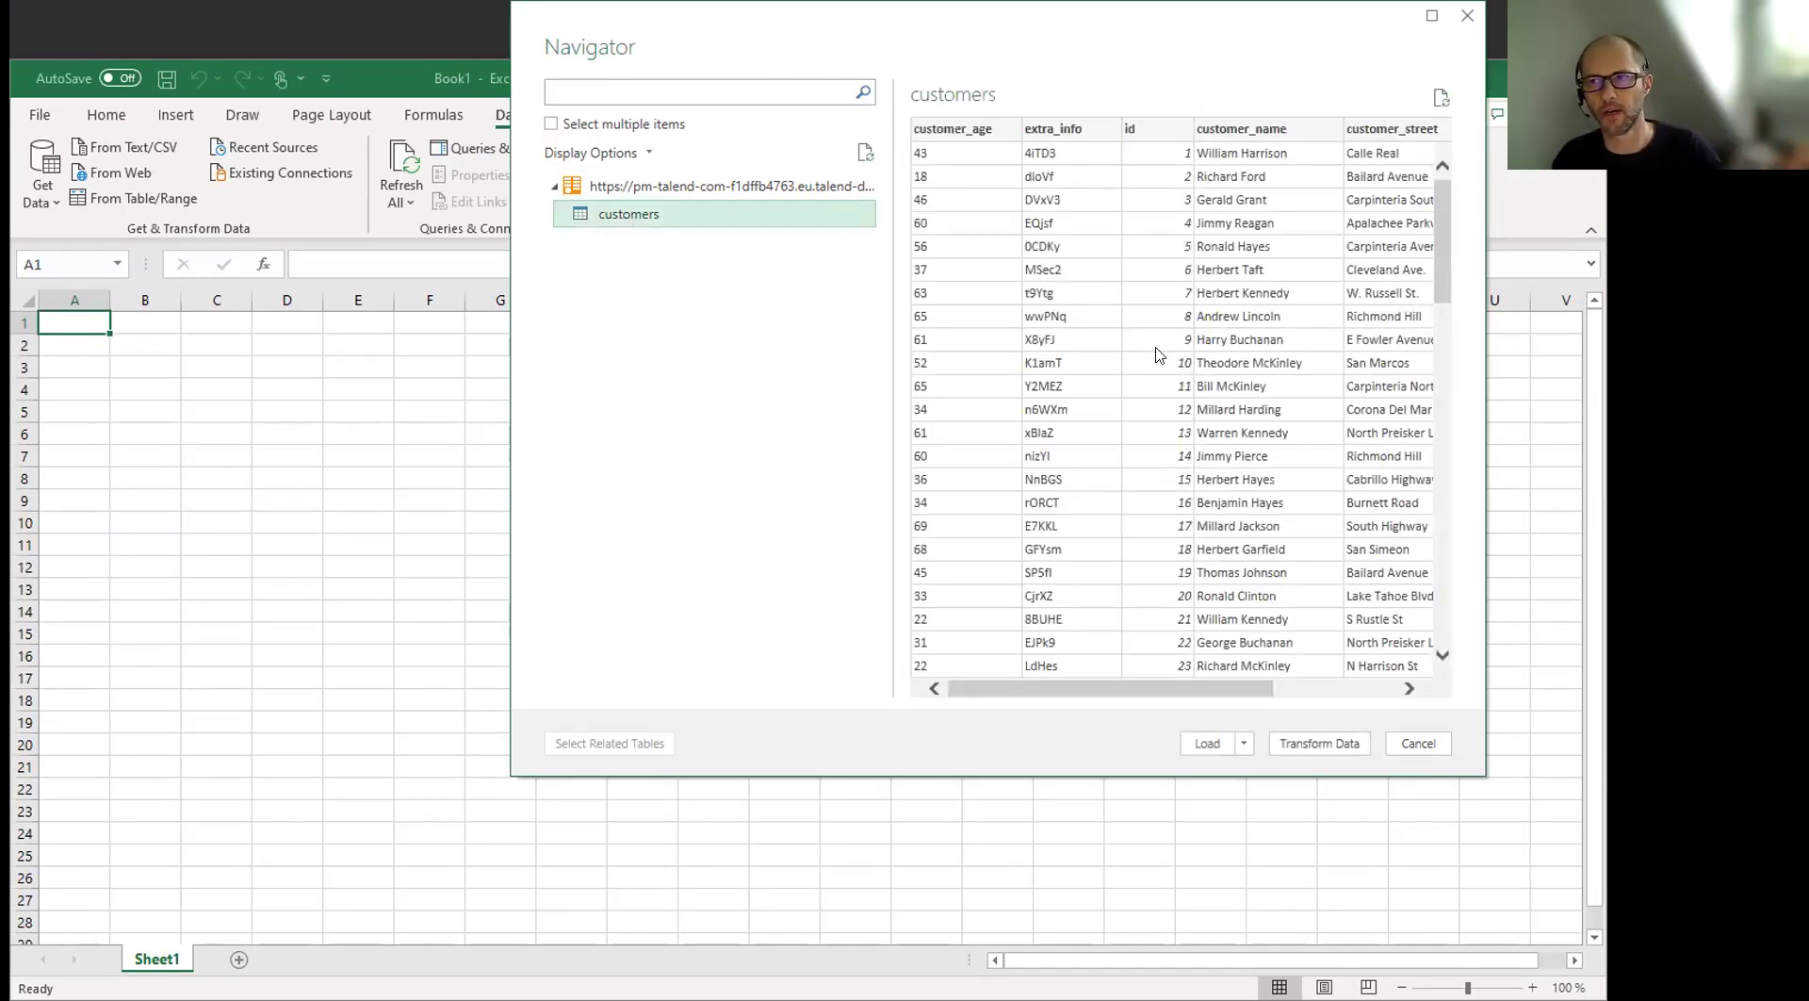
pyautogui.click(1210, 744)
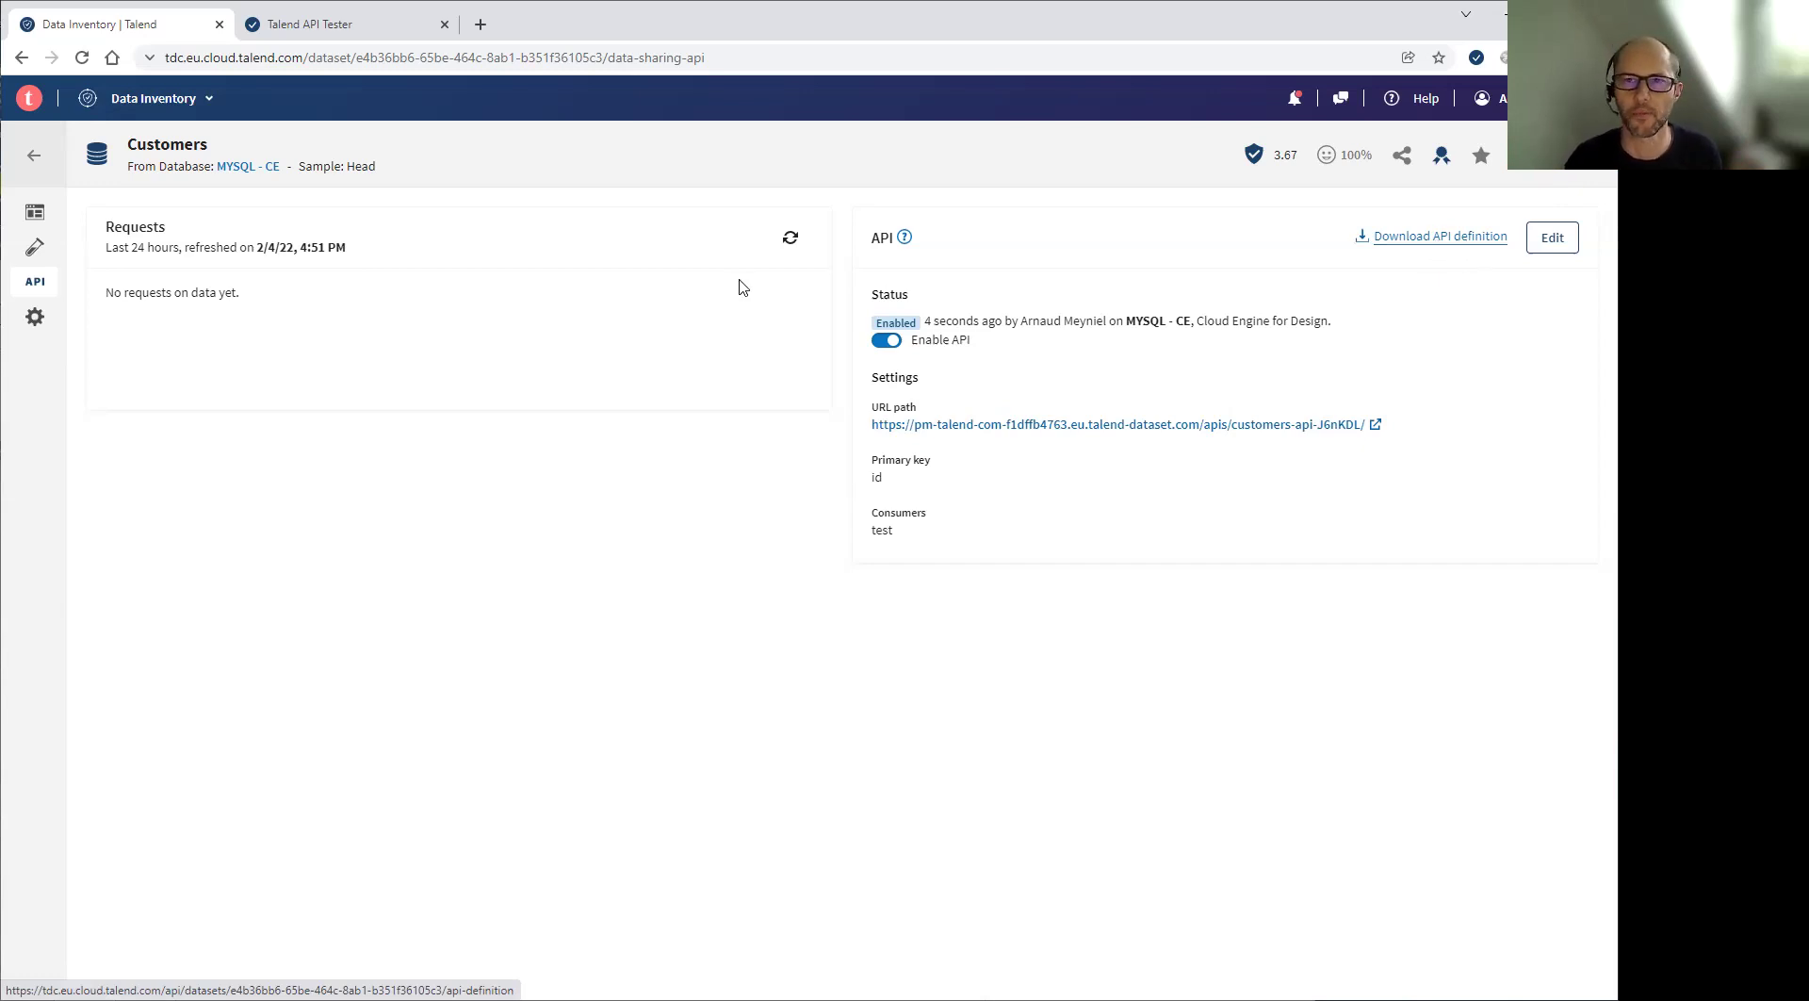
# Refresh the Requests panel to show 10 successful calls and one failed 401
pyautogui.click(791, 243)
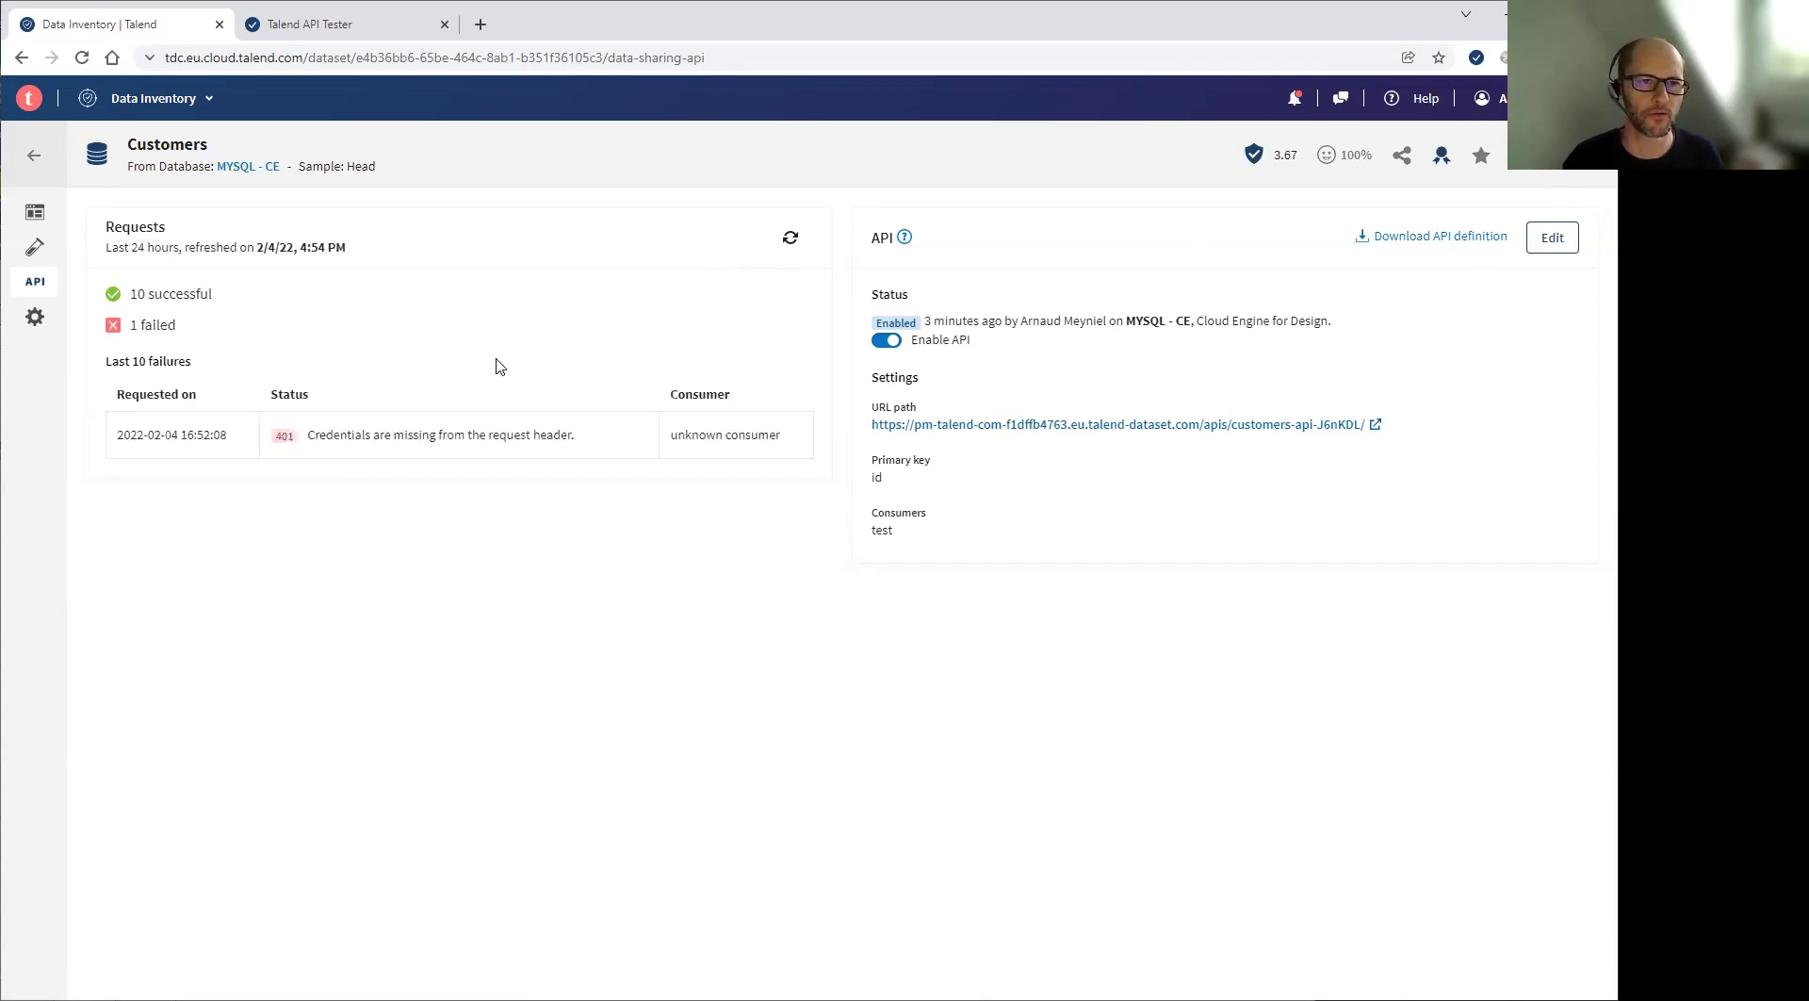